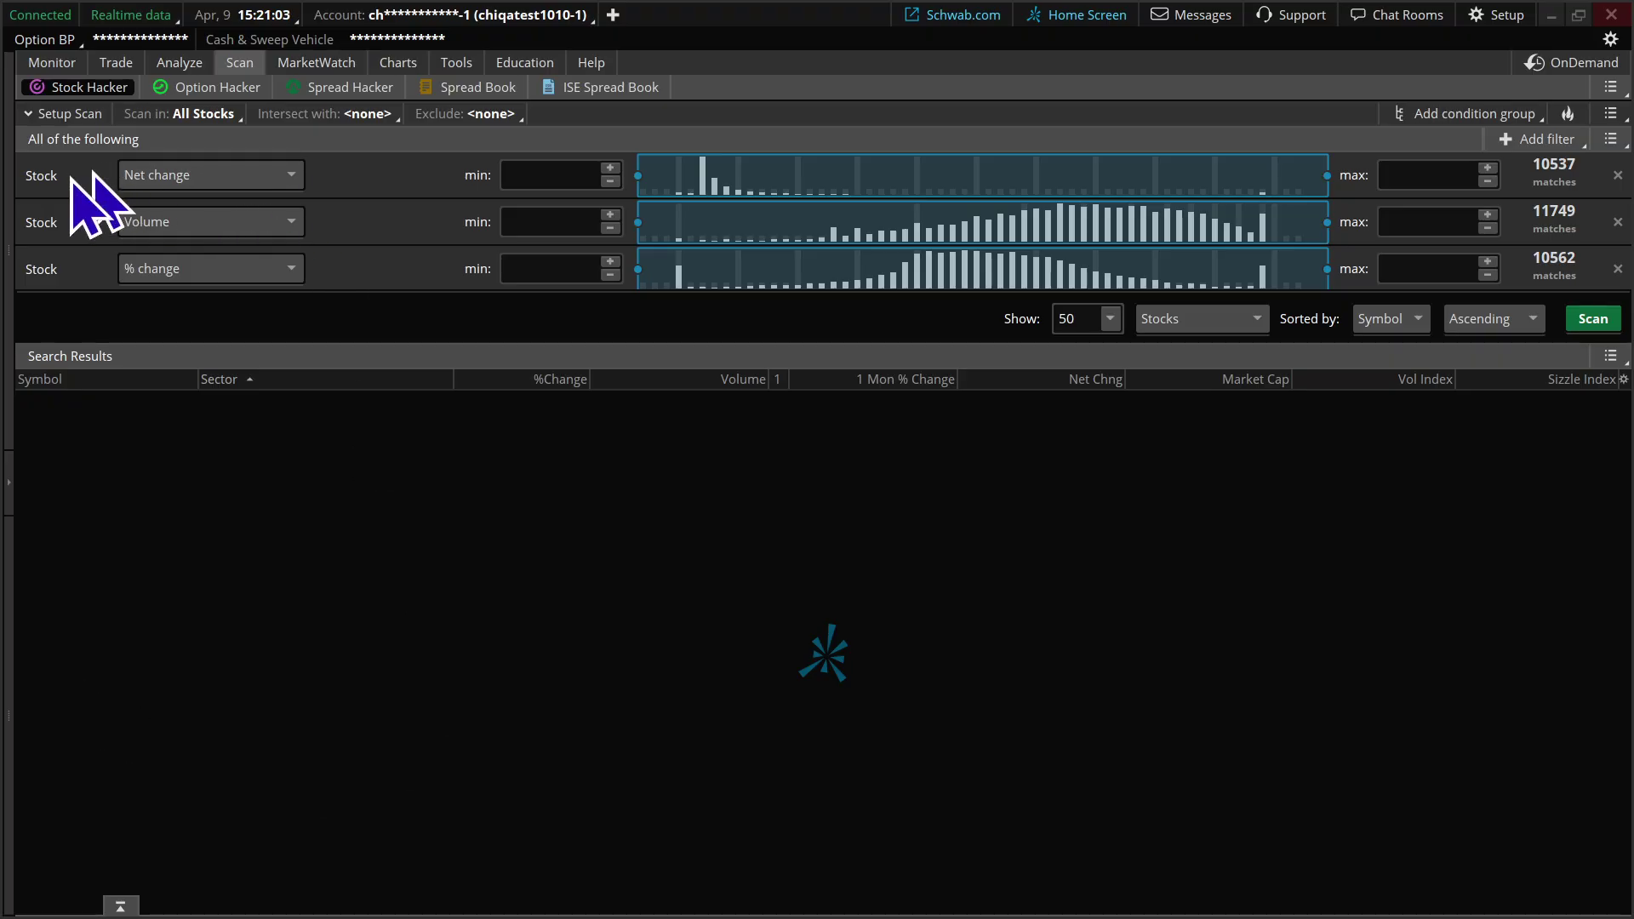
- Switch the first filter from Net change to Last with a minimum price of 10.00
left_click(274, 178)
scroll(299, 356, "up", 3)
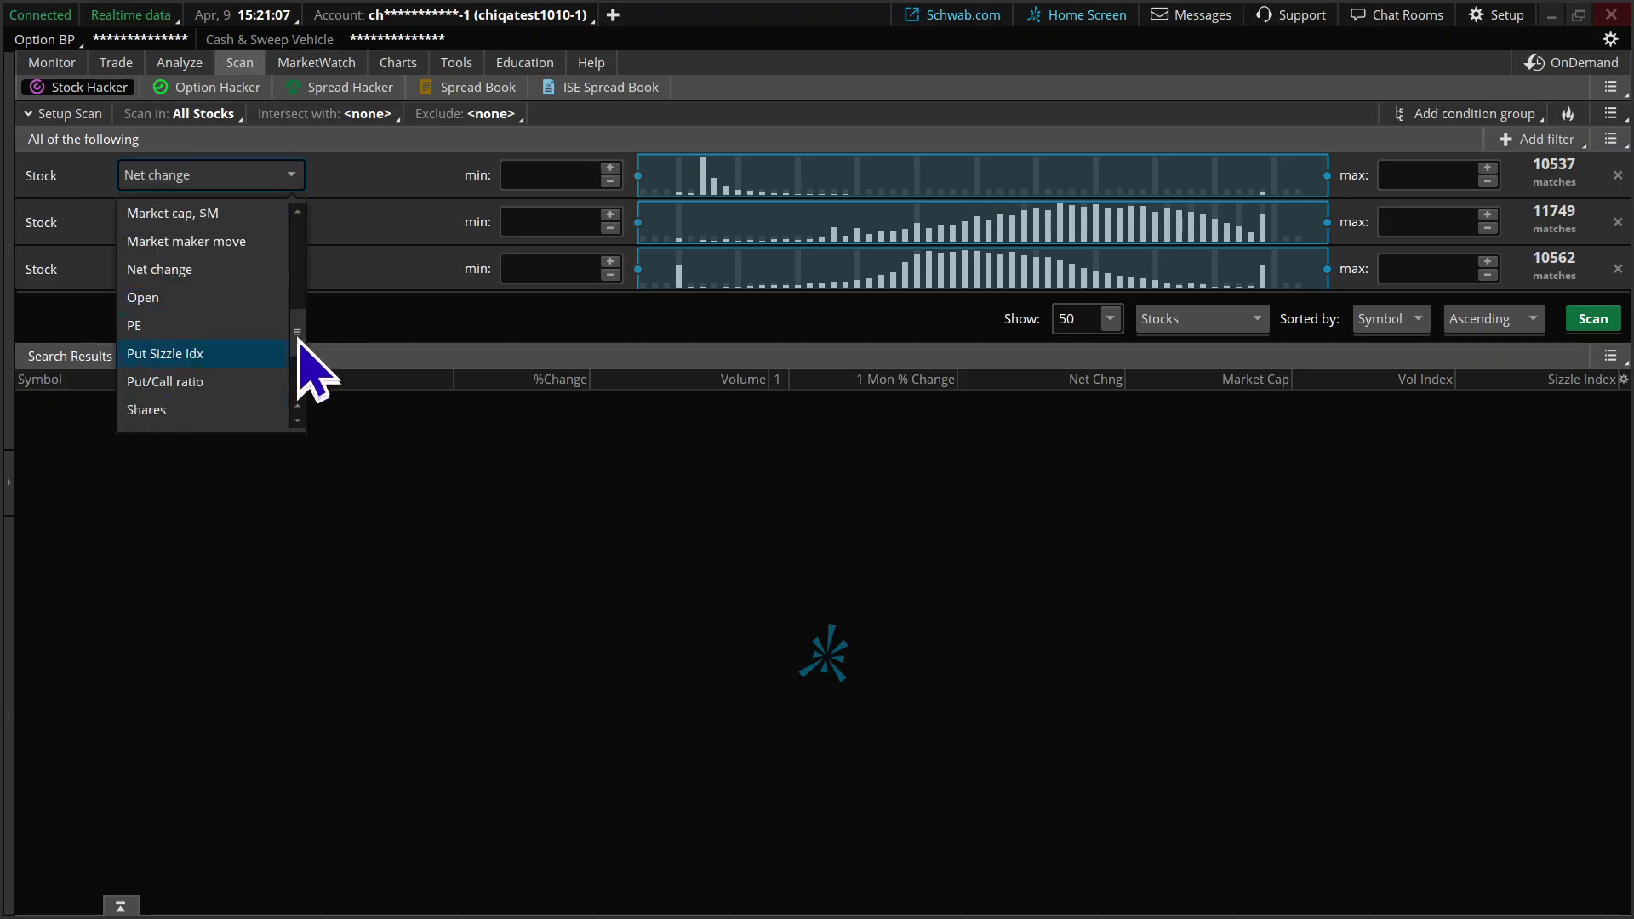
left_click(188, 250)
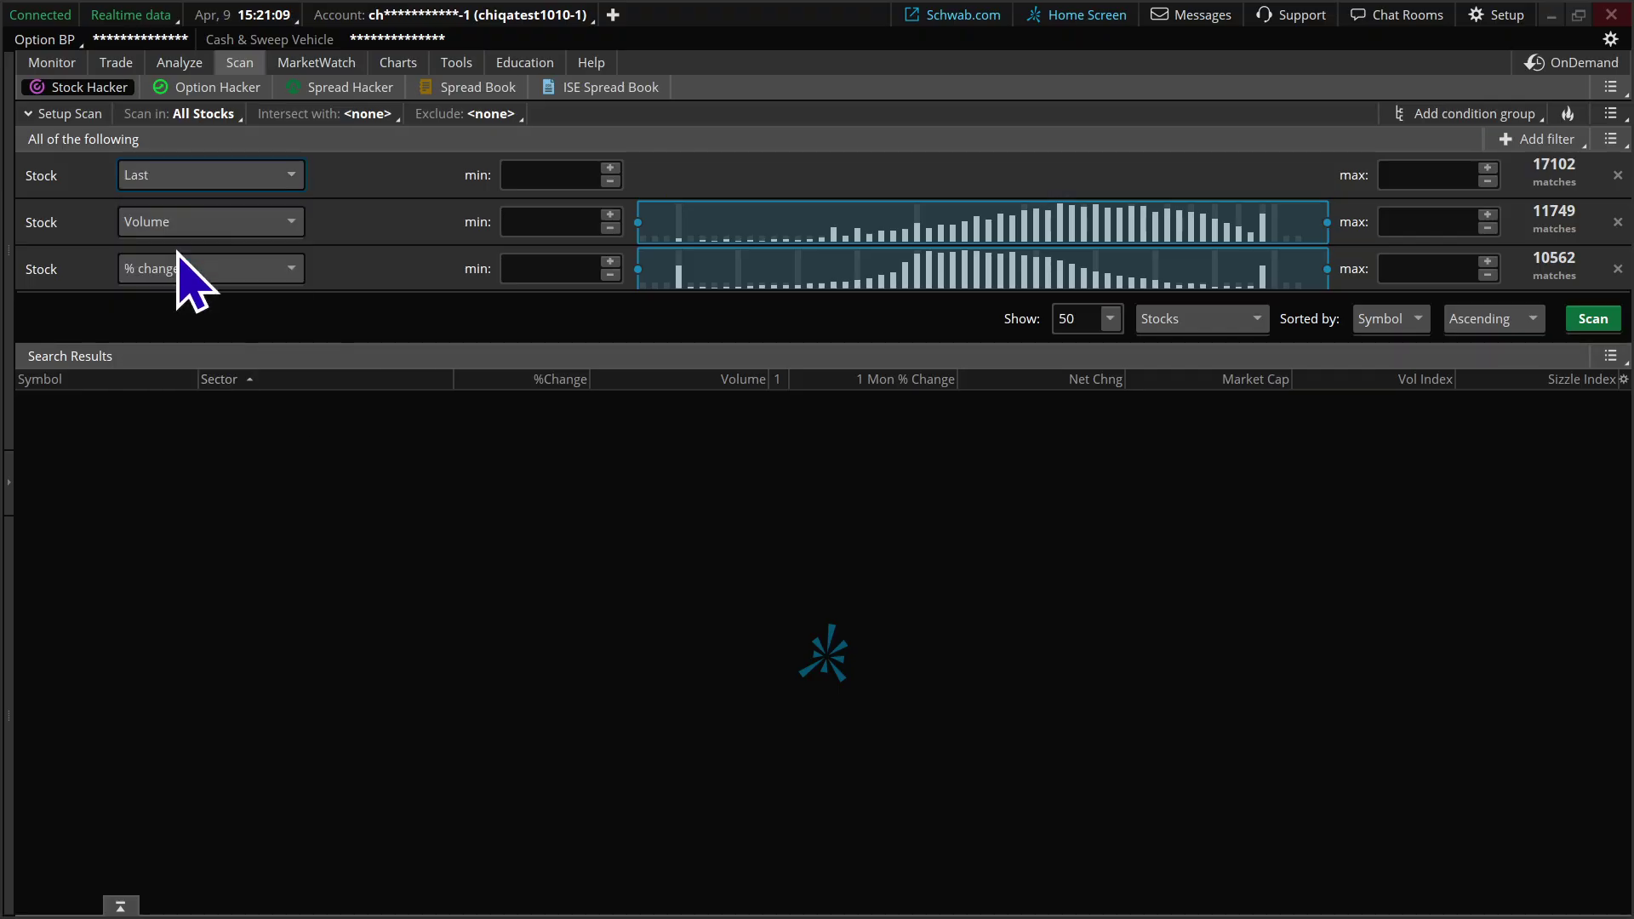
left_click(554, 179)
type("0")
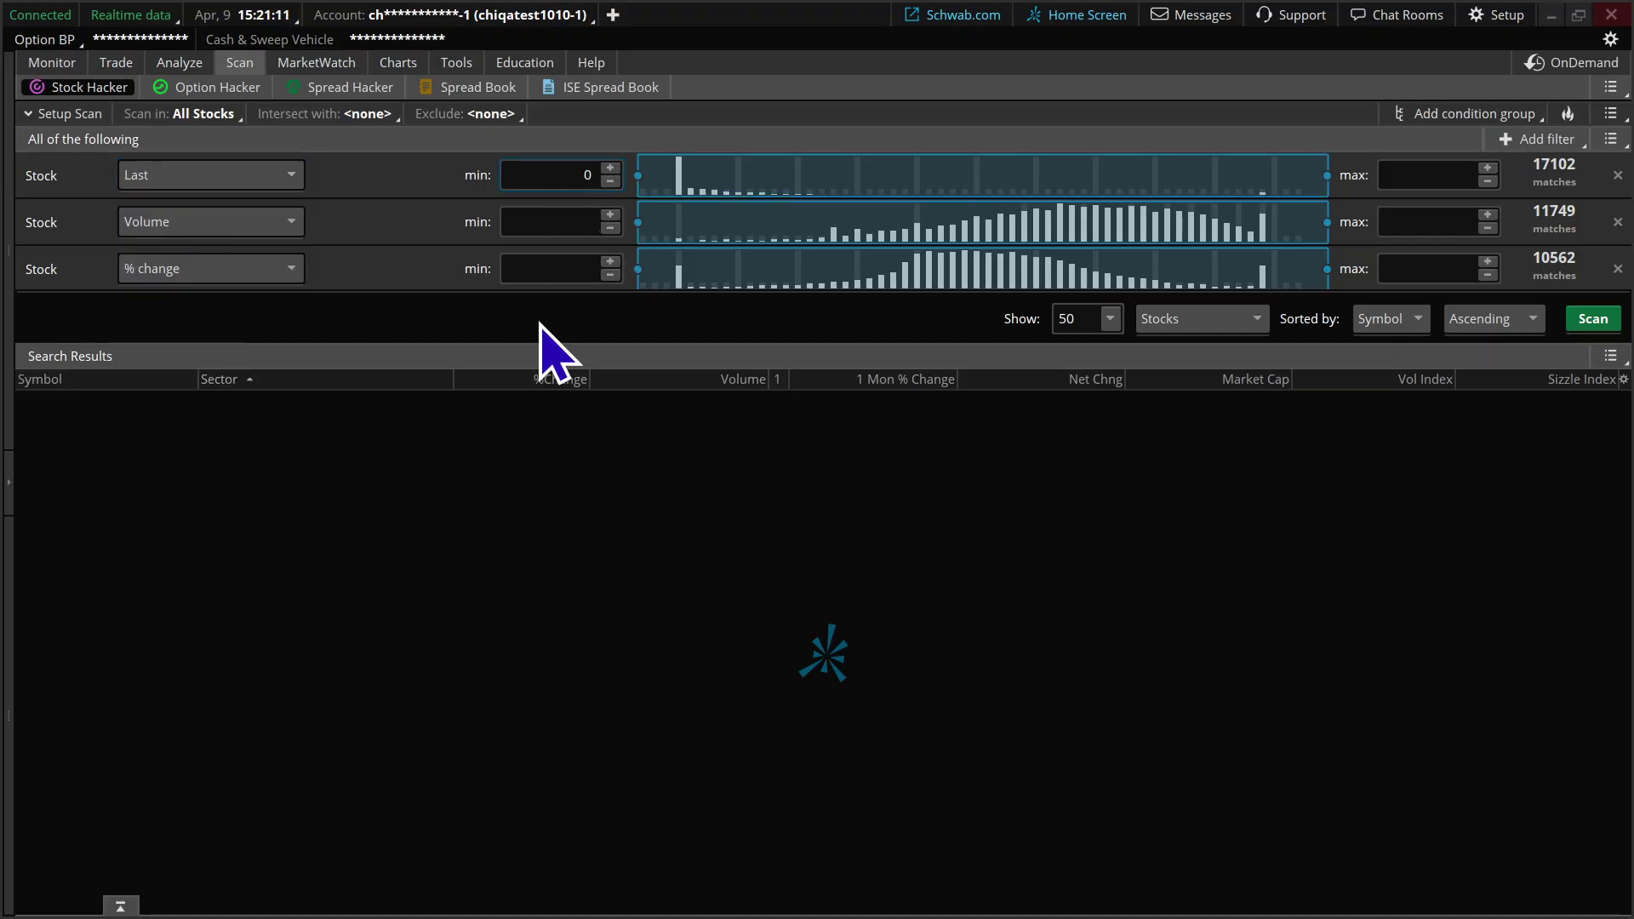
type("1")
key("Return")
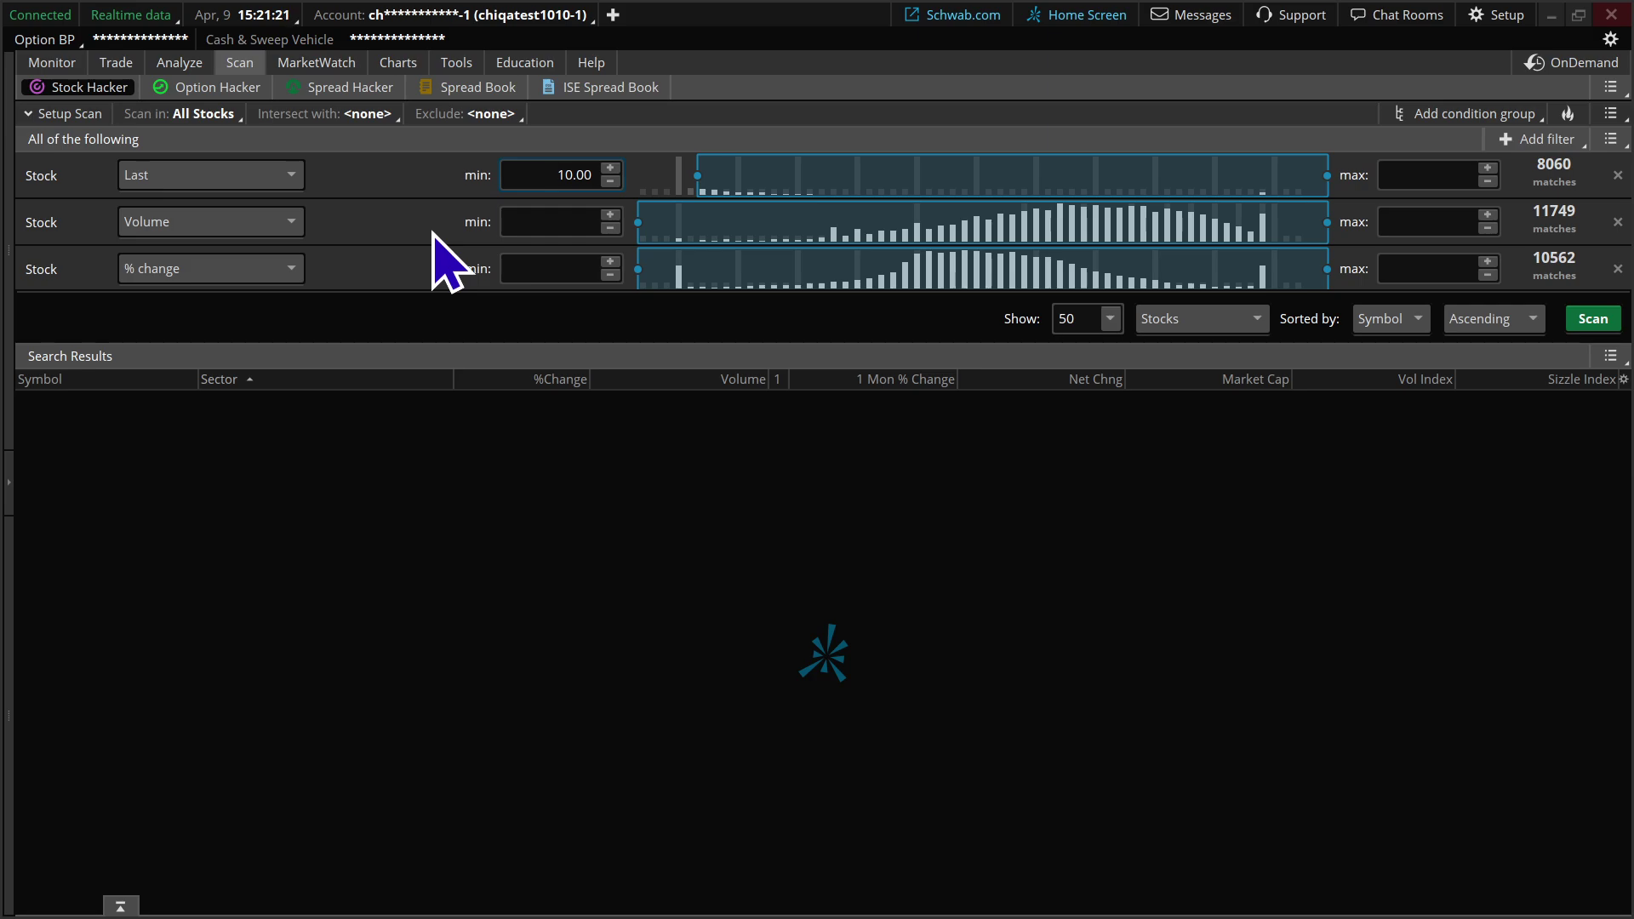
- Delete the Volume filter row and change the % change minimum to 1.5
left_click(1617, 222)
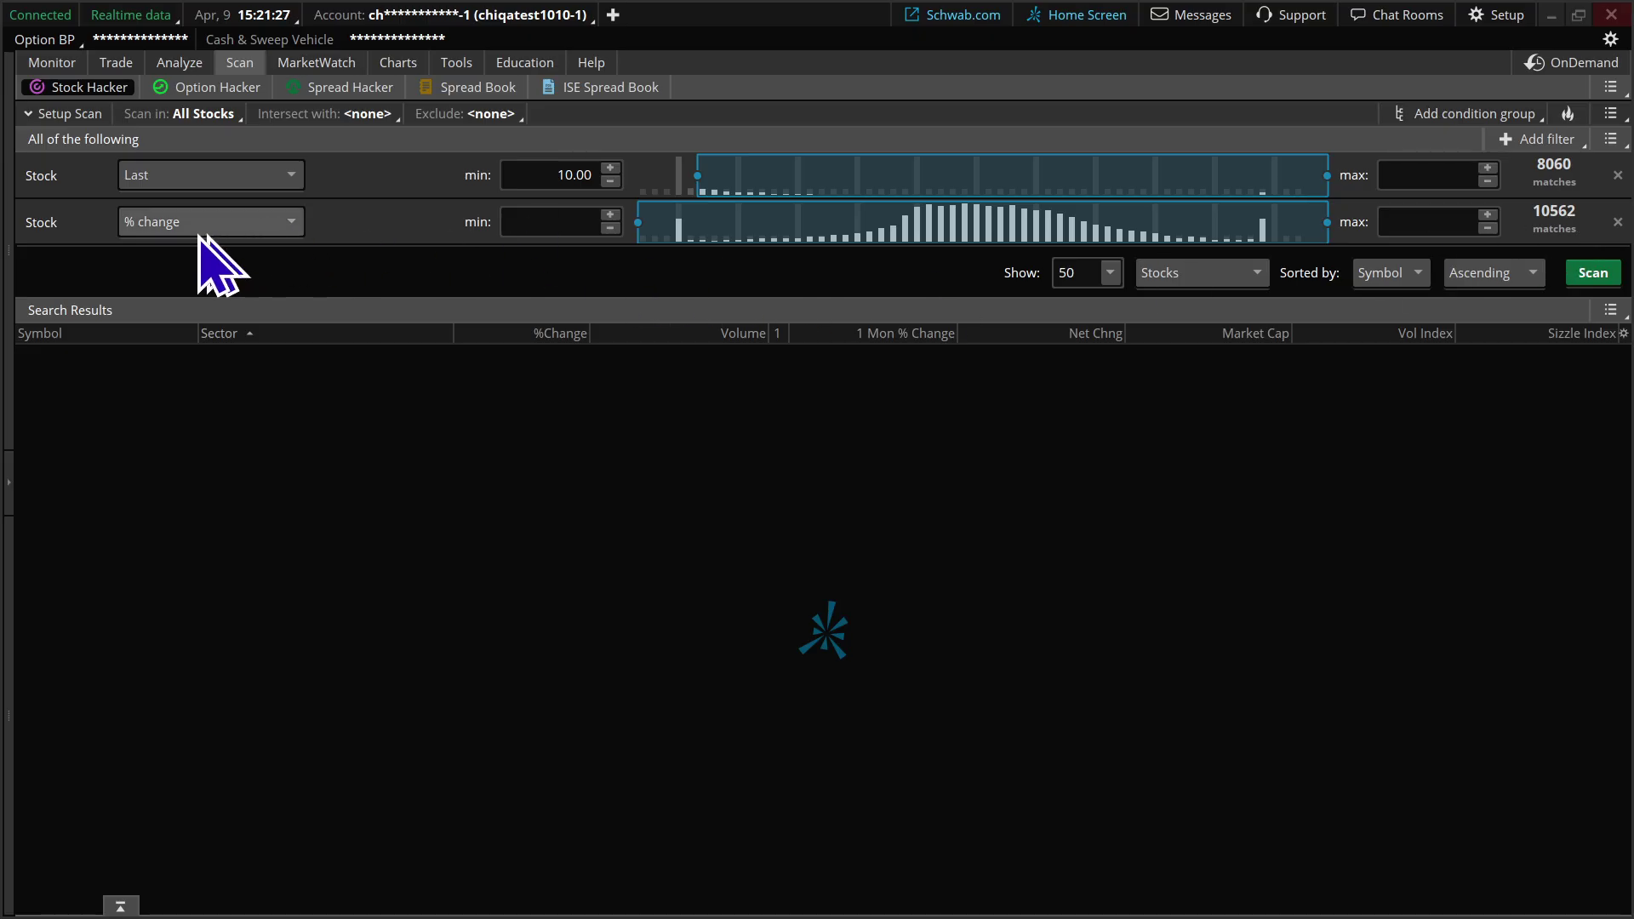
left_click(547, 224)
key("Delete")
key("Delete")
key("Delete")
key("Delete")
key("Delete")
key("Delete")
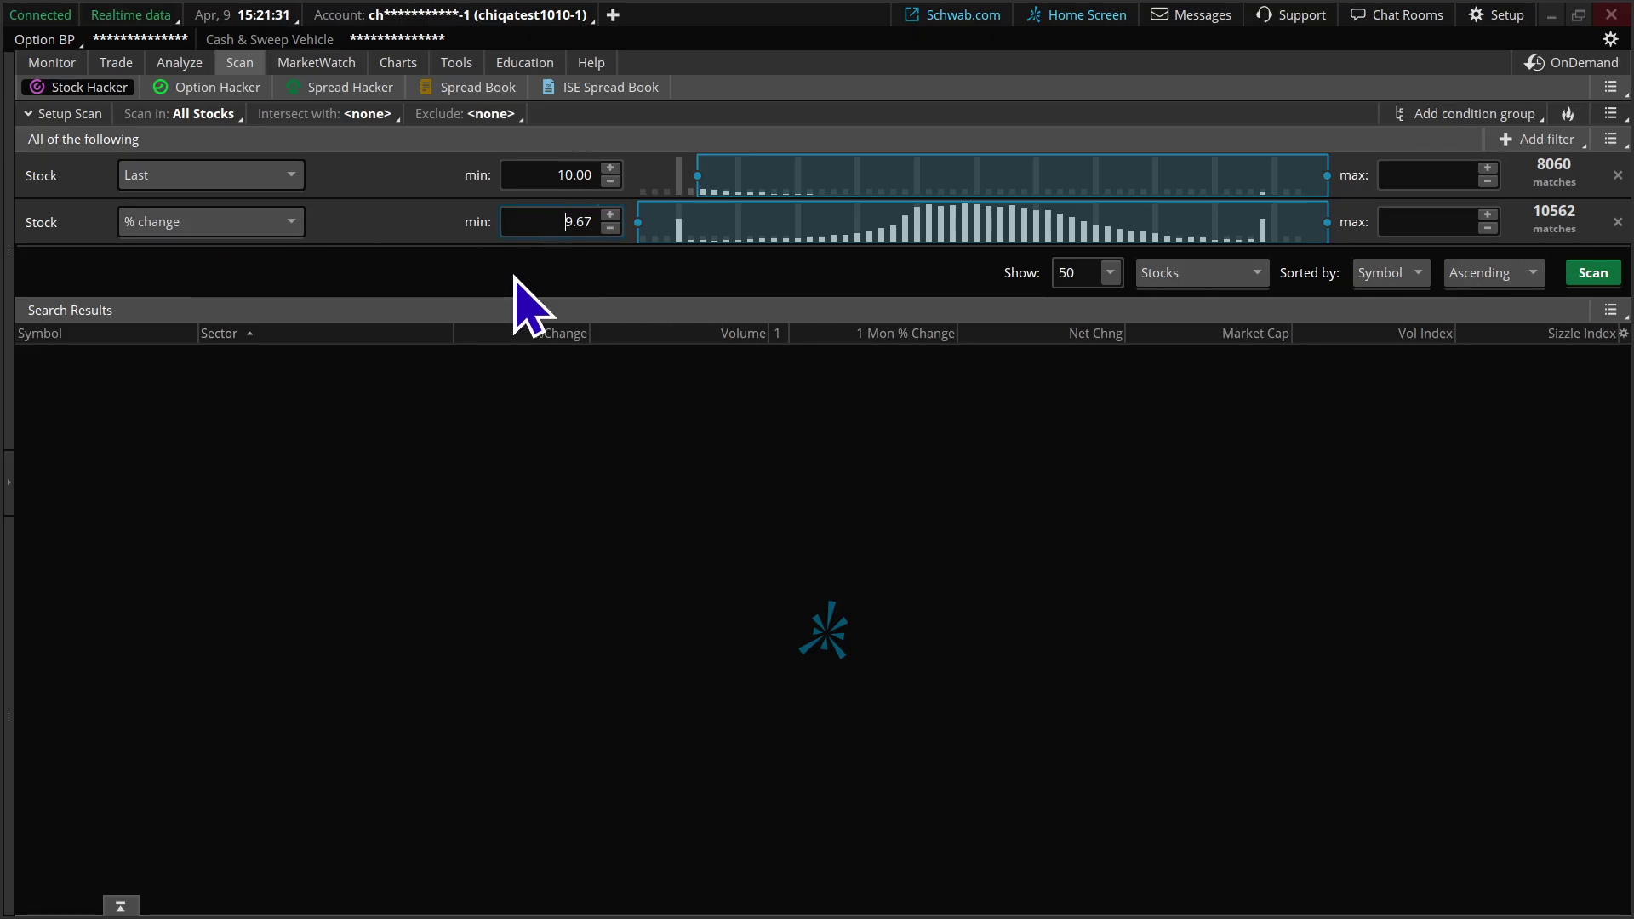
type("1.5")
key("Return")
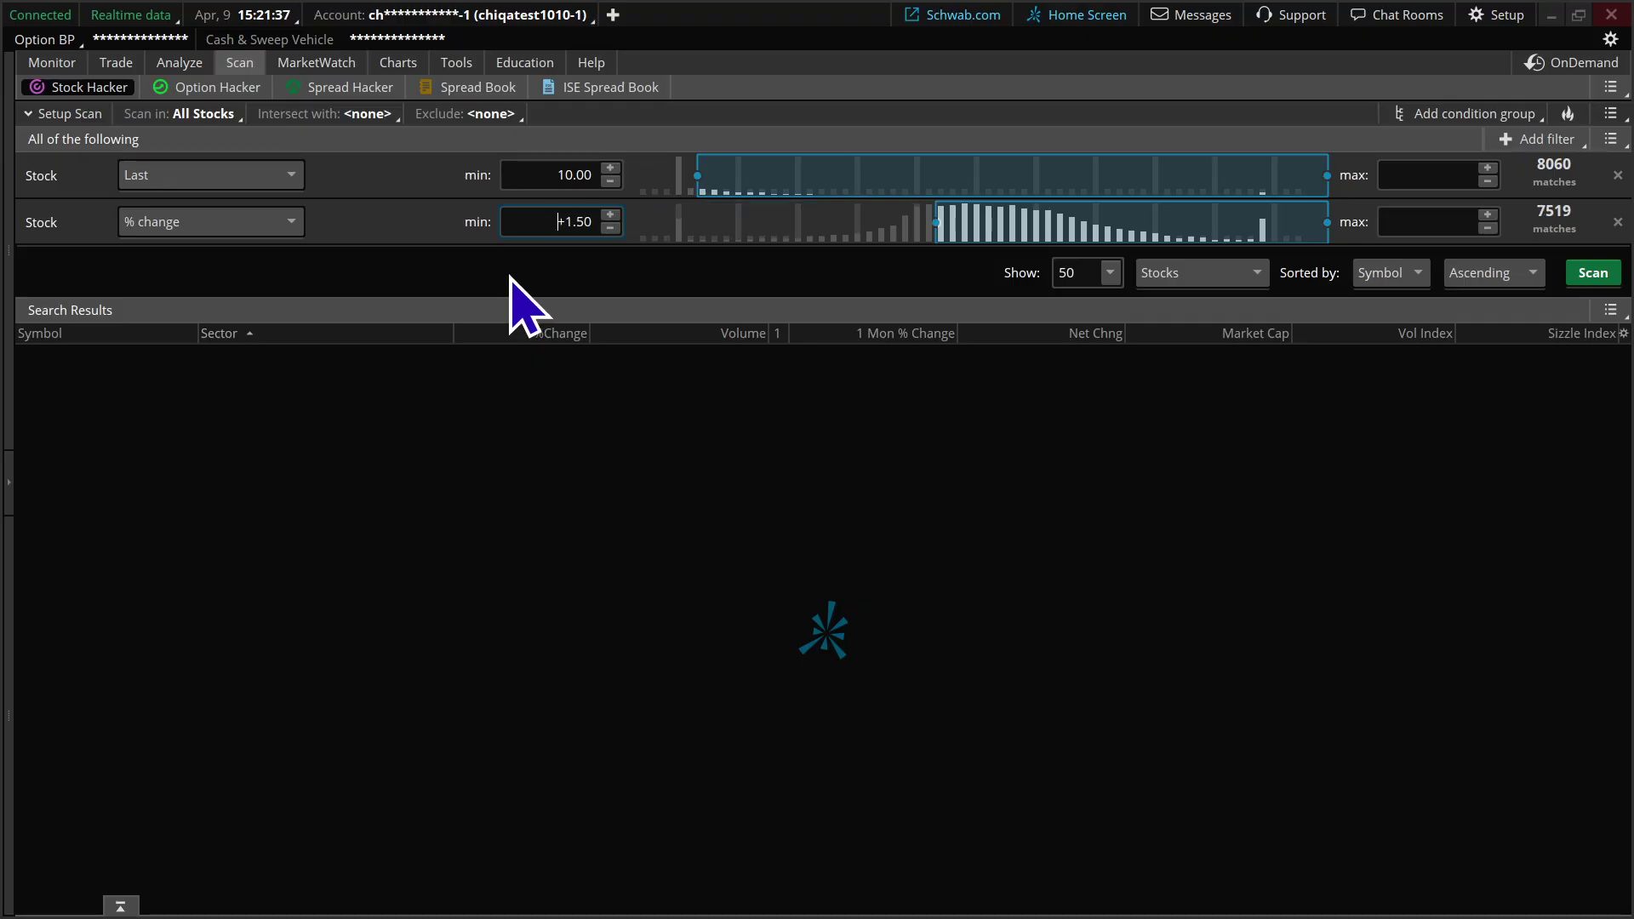
- Add three Study filters, each defaulting to ADXCrossover (ADX crosses above 20, length 14)
left_click(1559, 138)
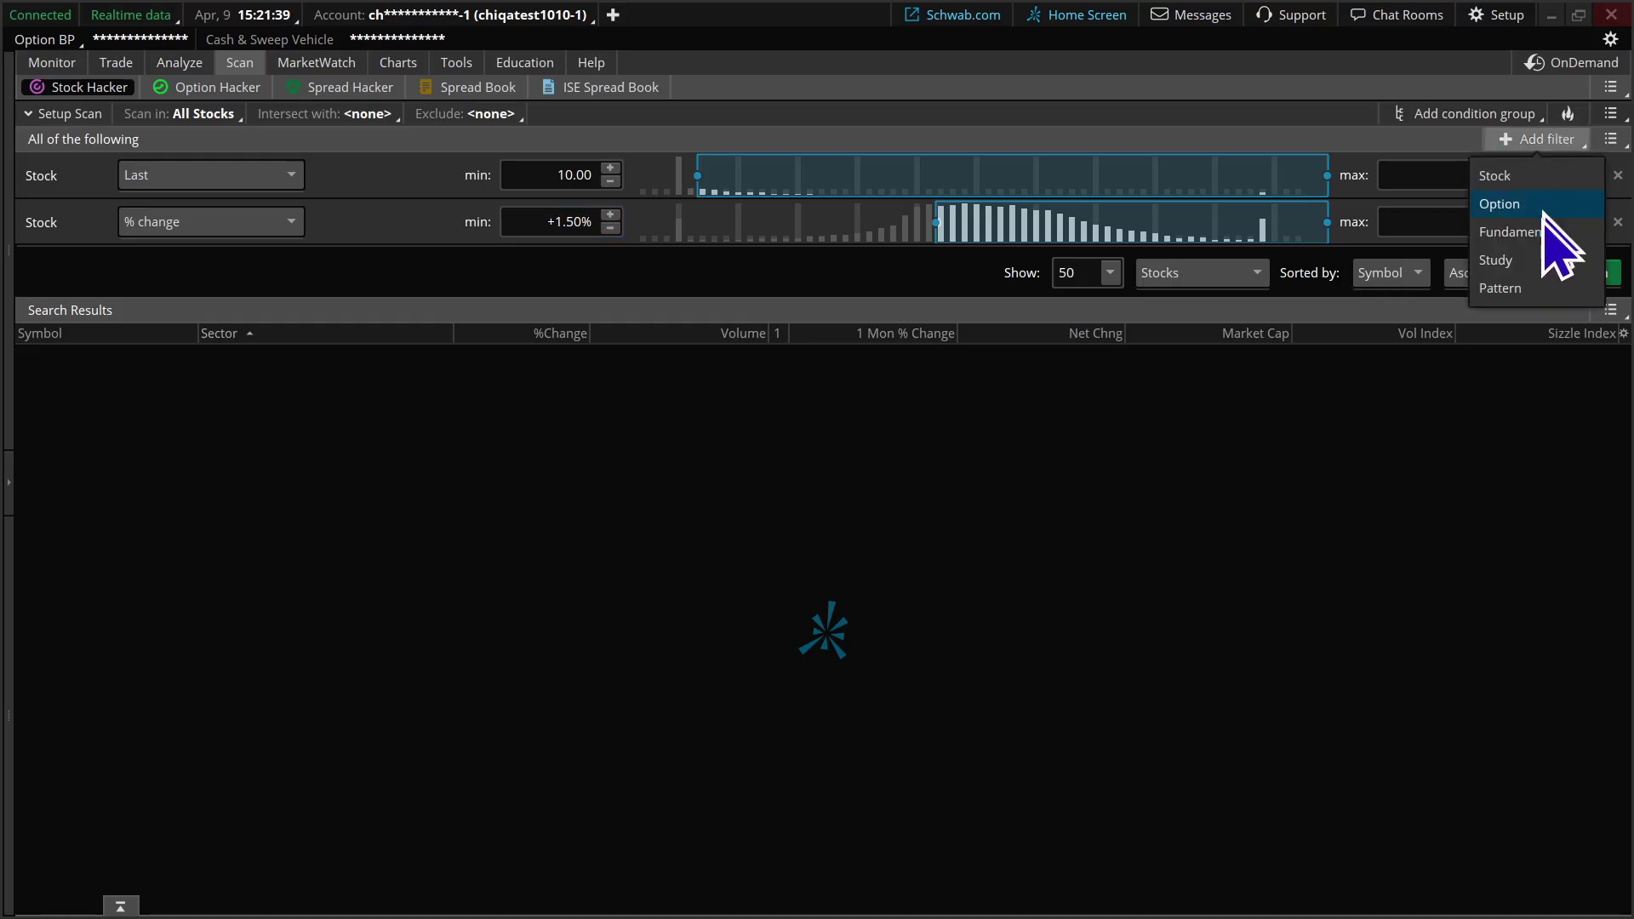
left_click(1536, 259)
left_click(1534, 139)
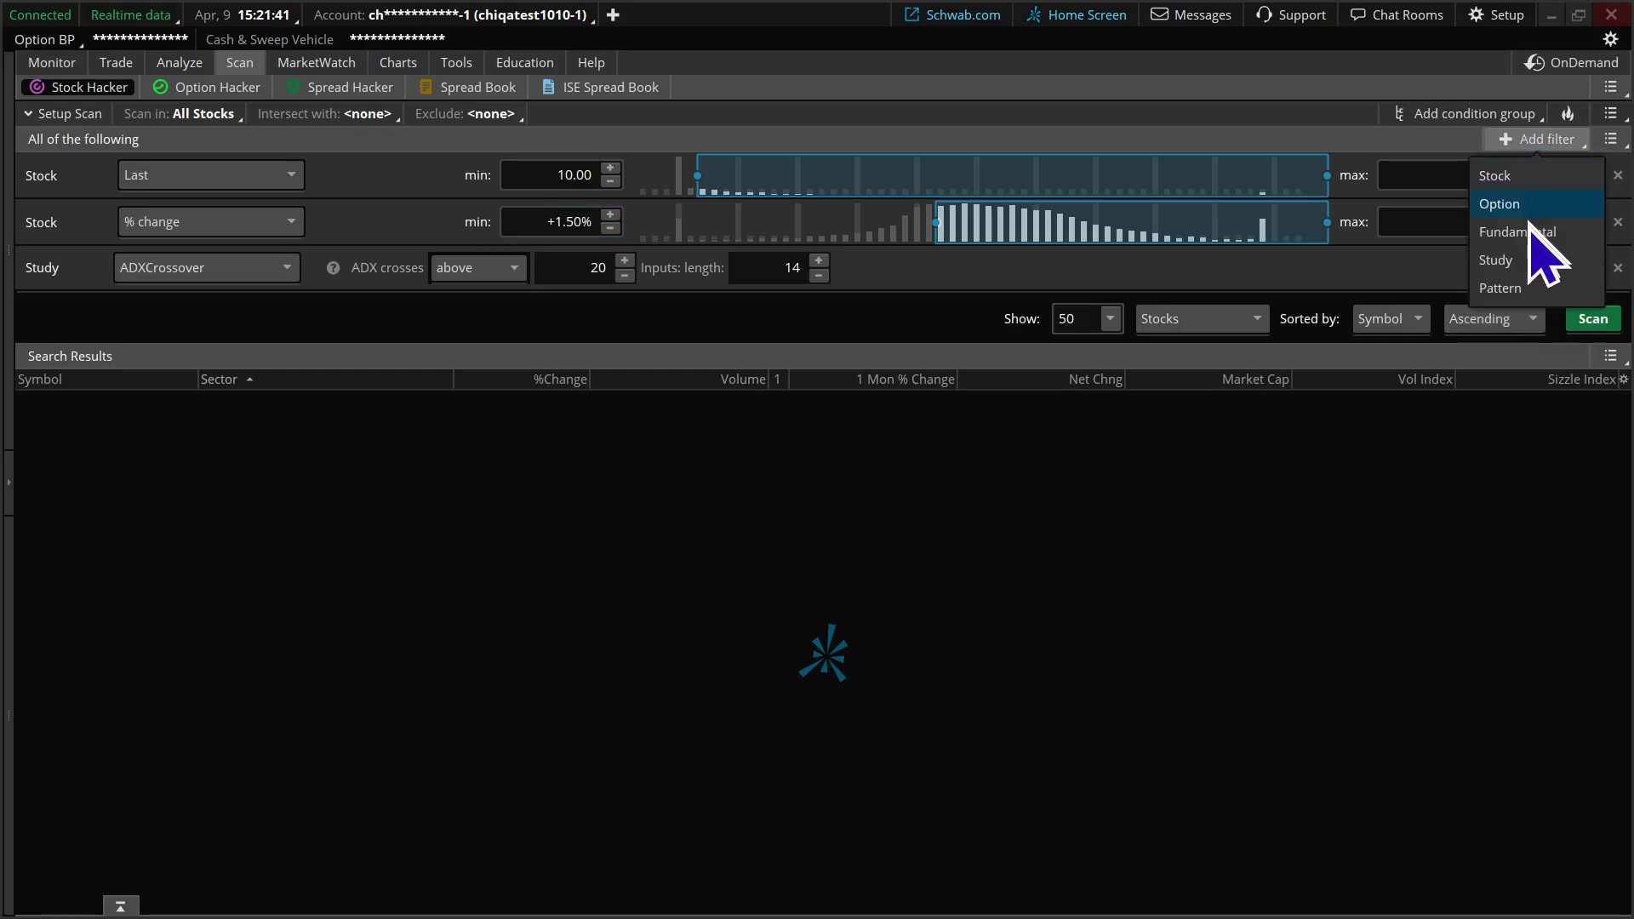
left_click(1536, 259)
left_click(1537, 137)
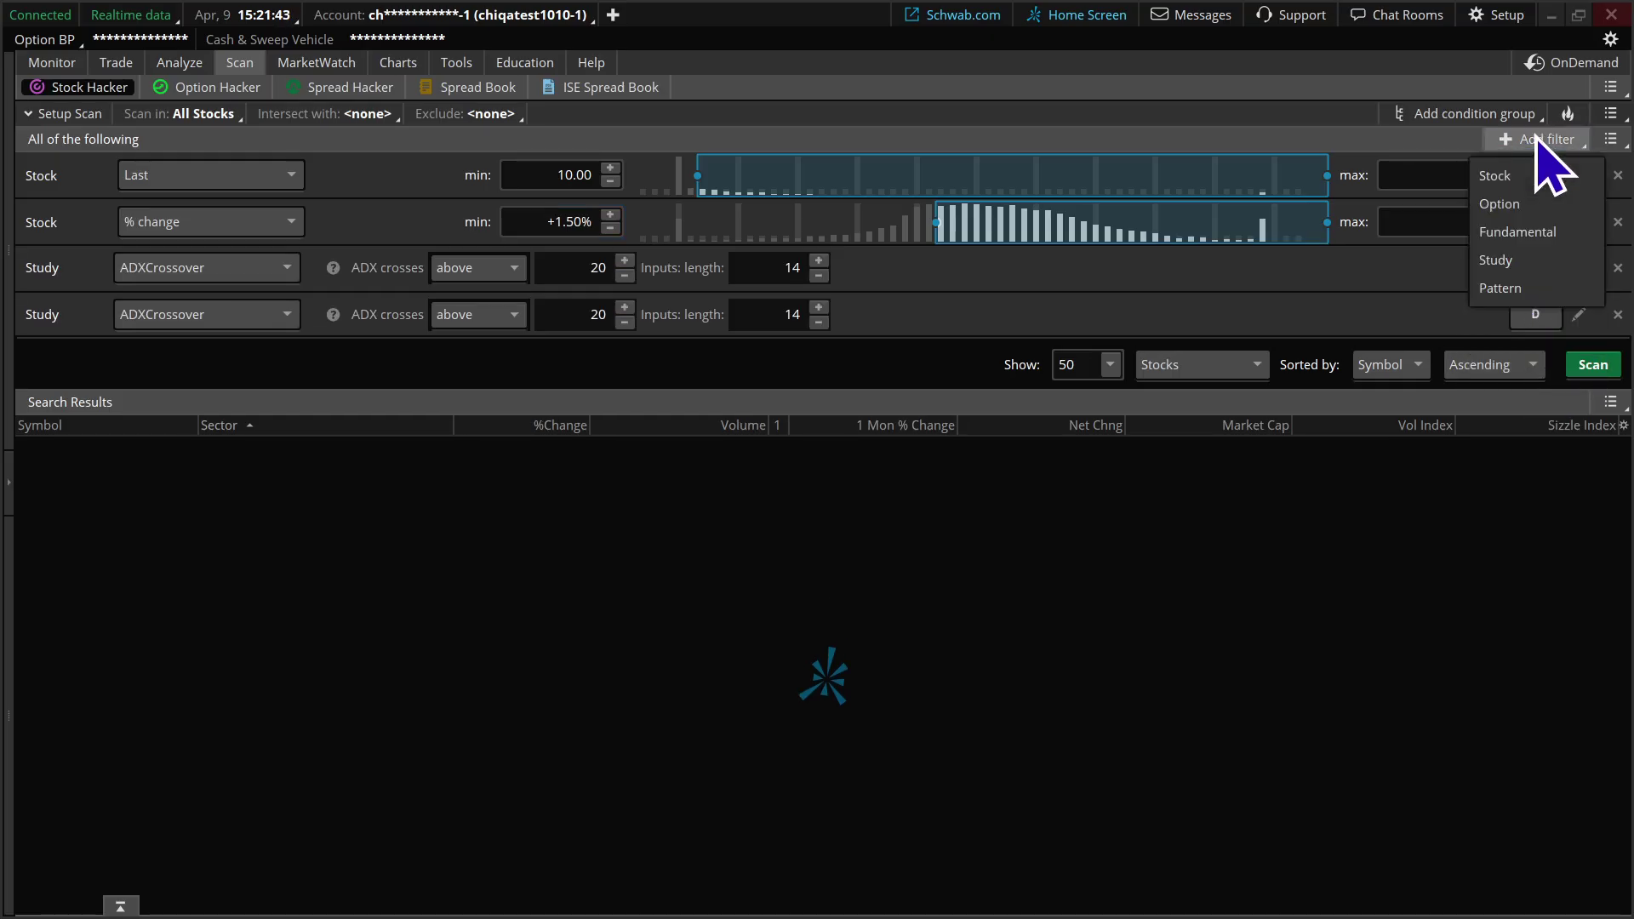
left_click(1534, 259)
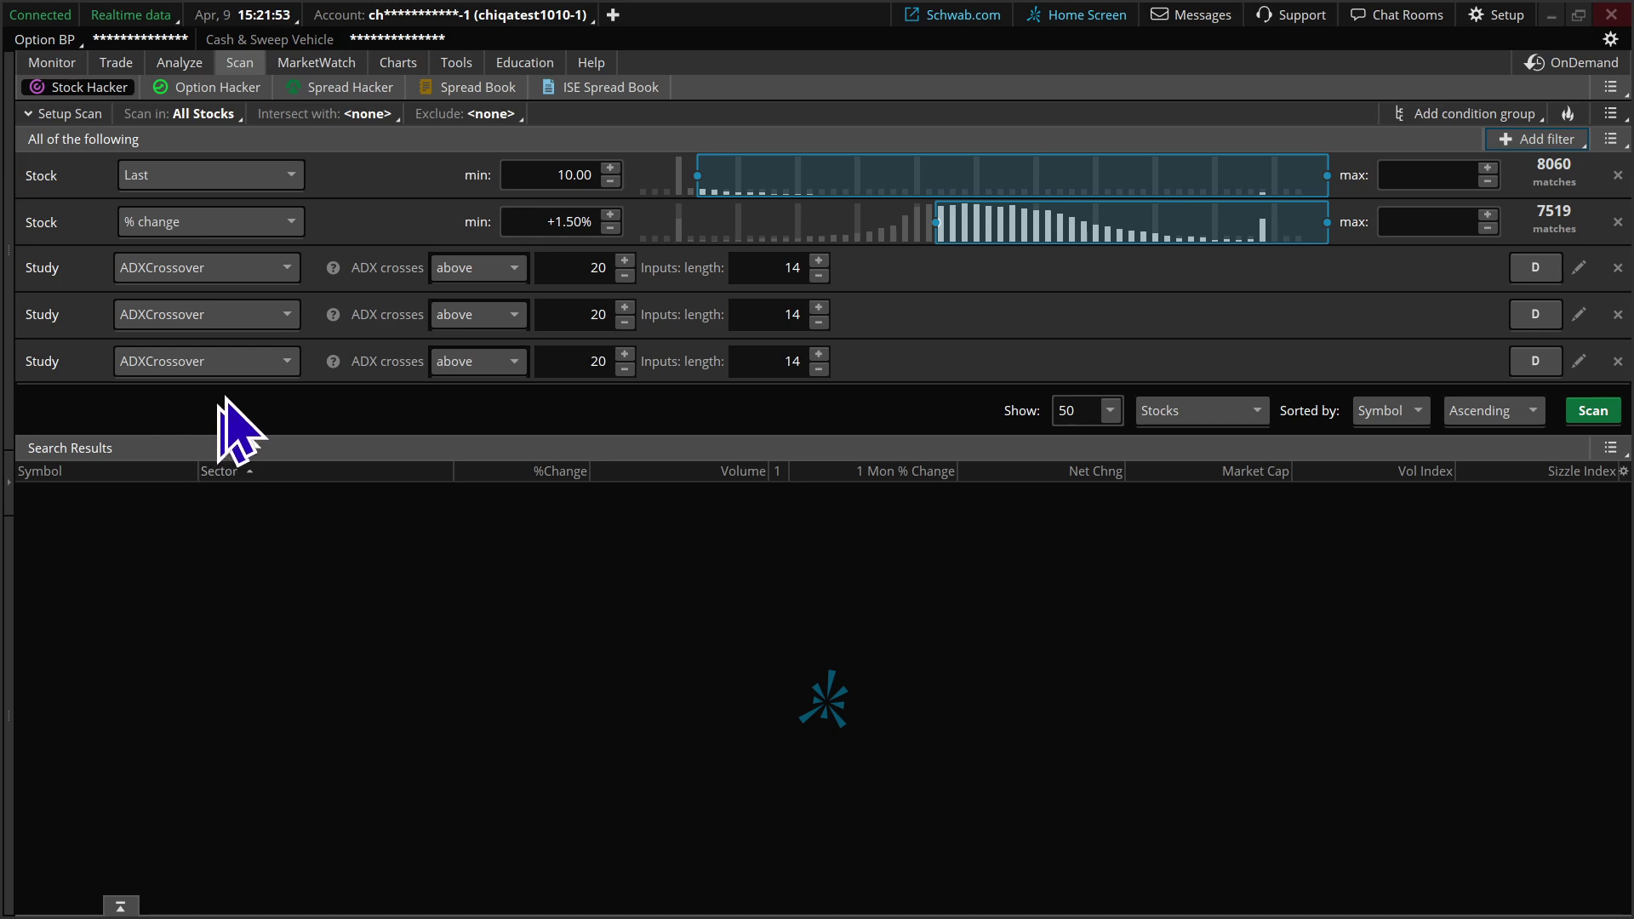
- Change the first study to Volume > Average_Volume with period 30 and threshold 500000
left_click(288, 267)
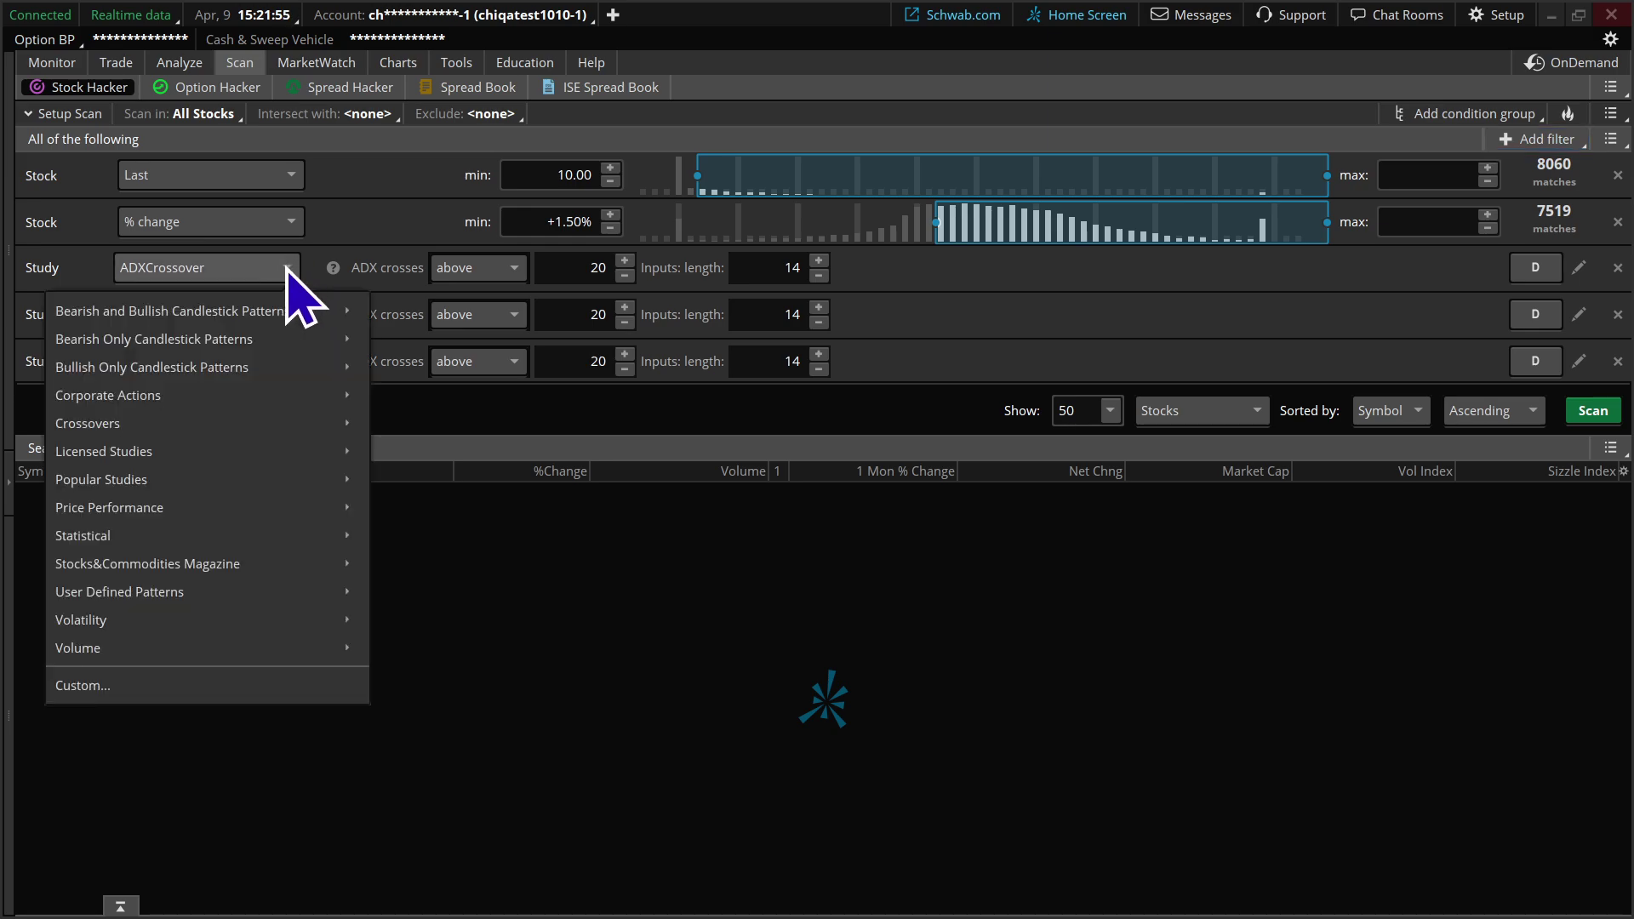
mouse_move(259, 650)
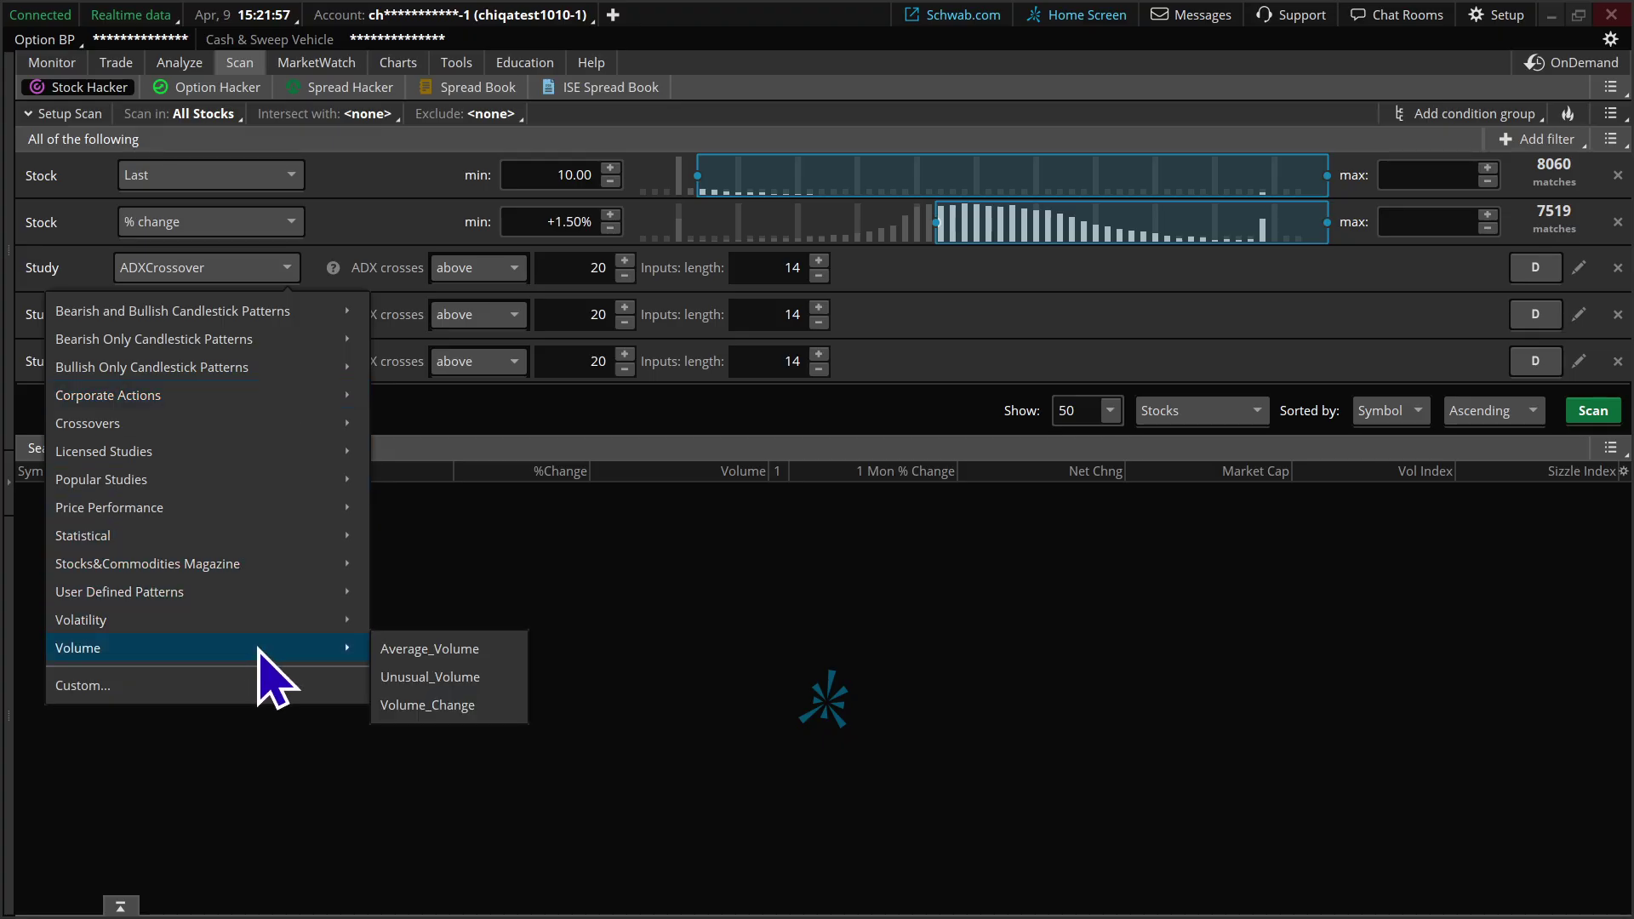
left_click(447, 649)
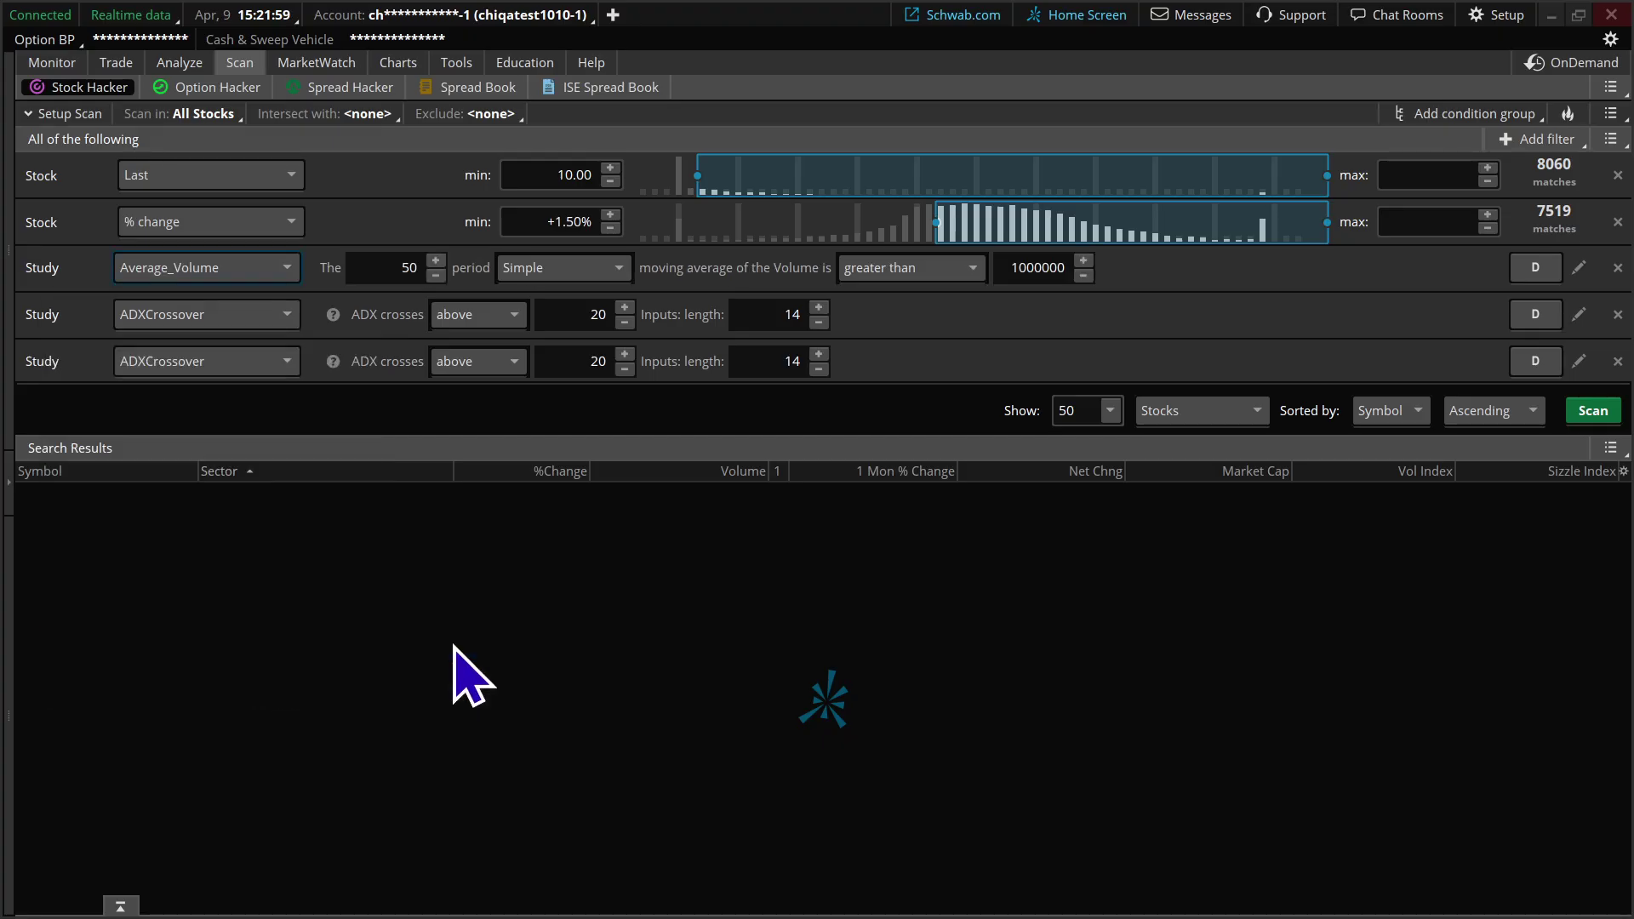
left_click(396, 270)
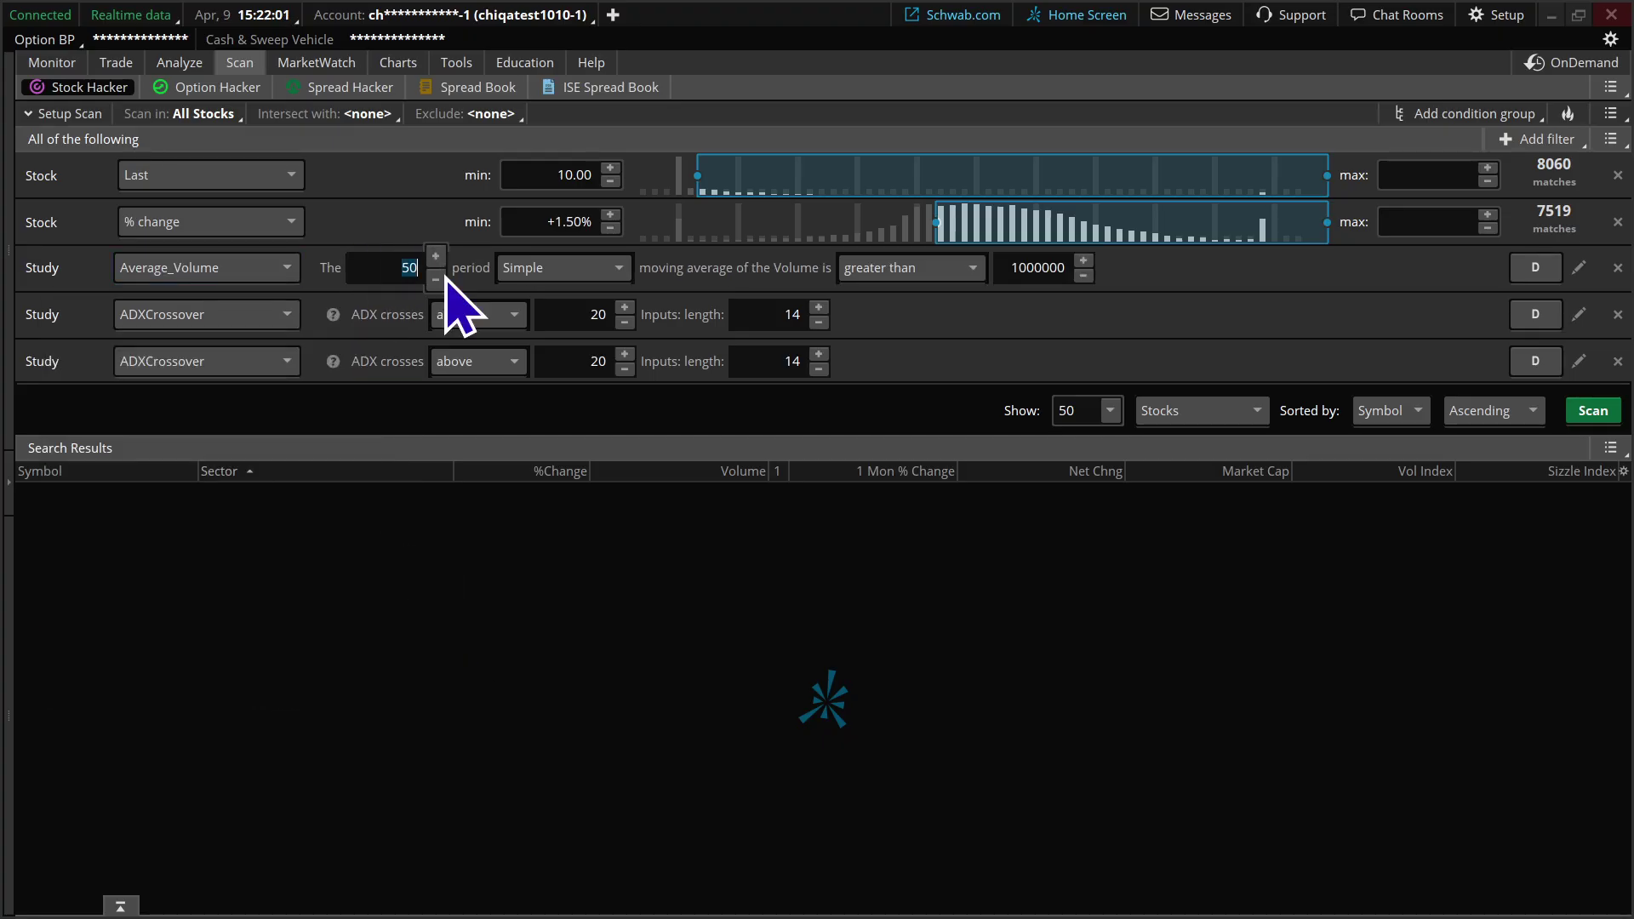
type("30")
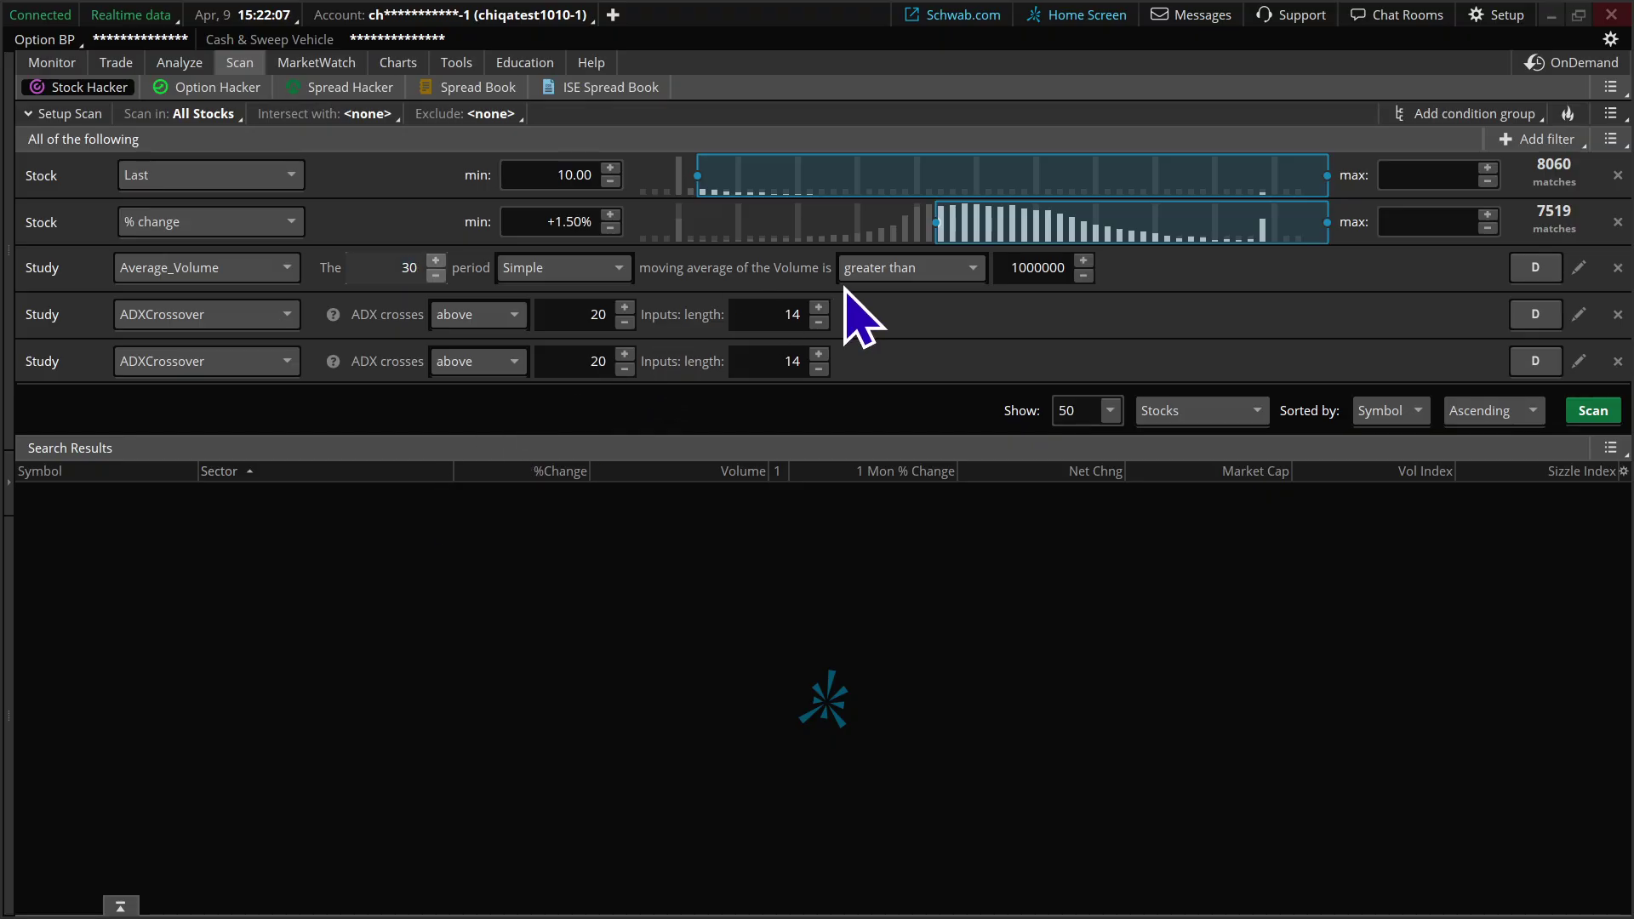
left_click(1010, 279)
key("Delete")
key("Delete")
type("5")
key("Return")
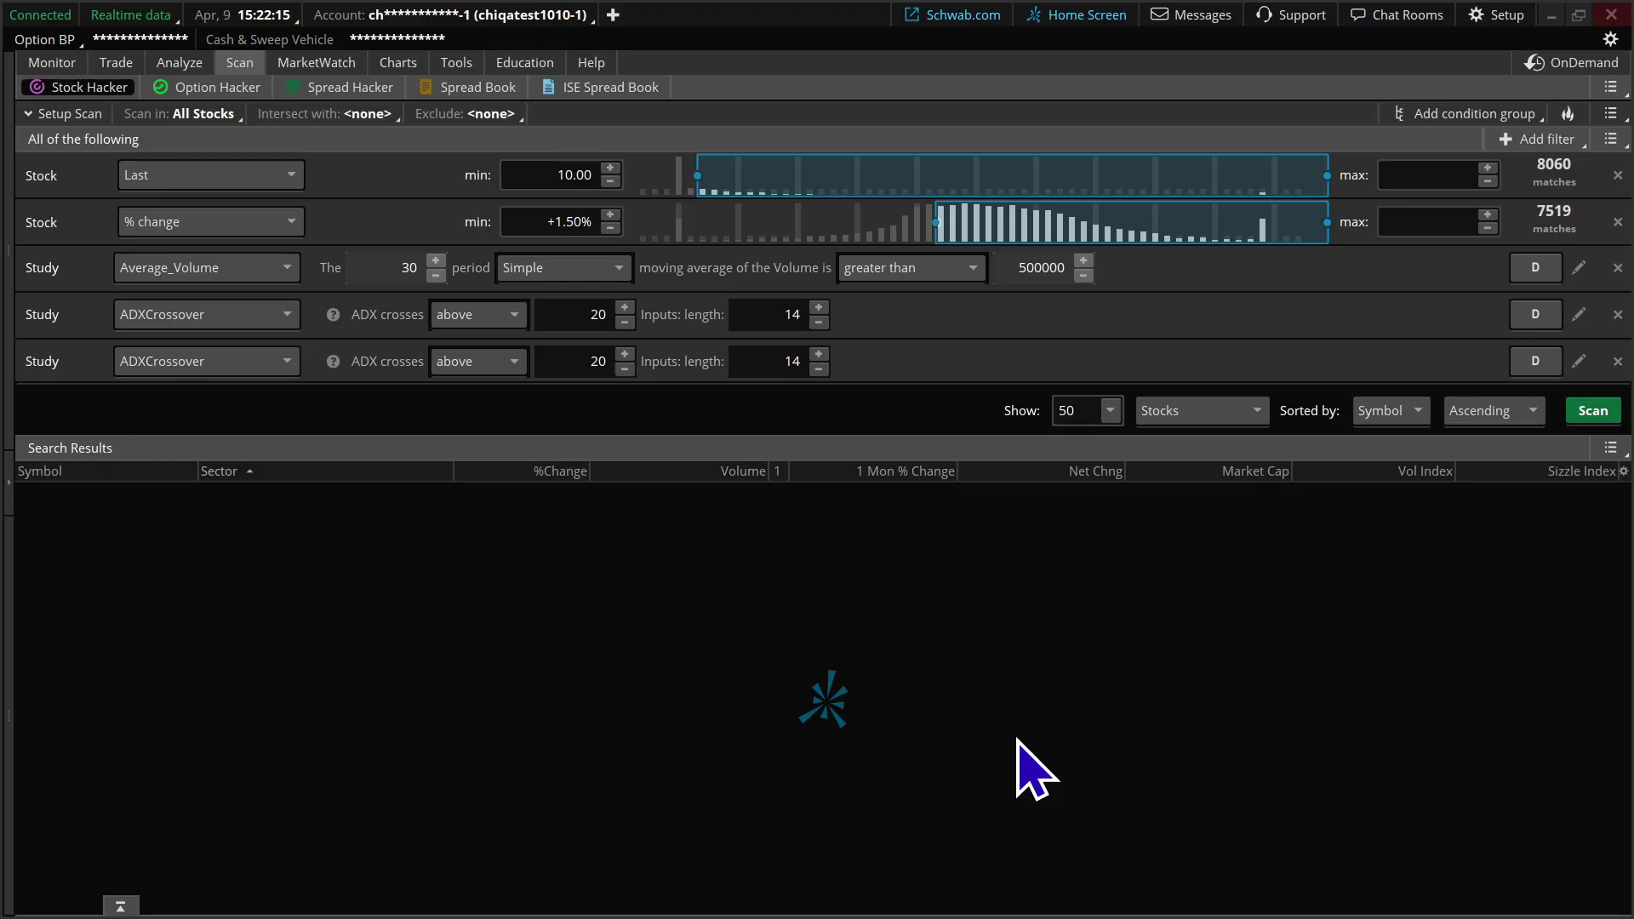
- Change the second and third study rows to Price Performance > Price_Change
left_click(283, 320)
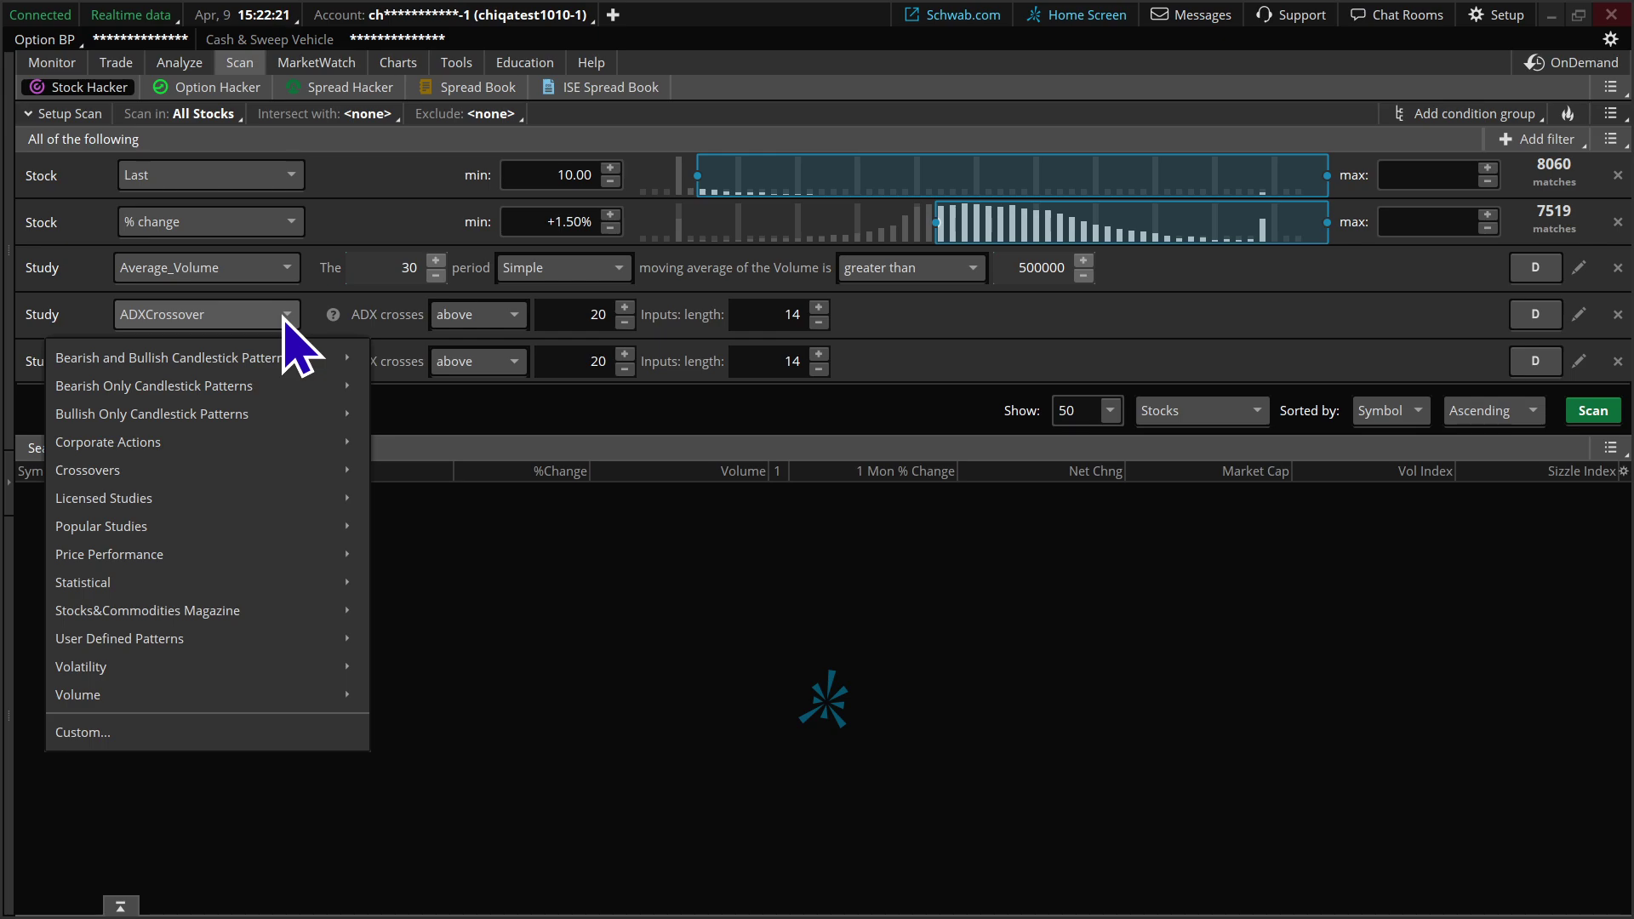
mouse_move(235, 555)
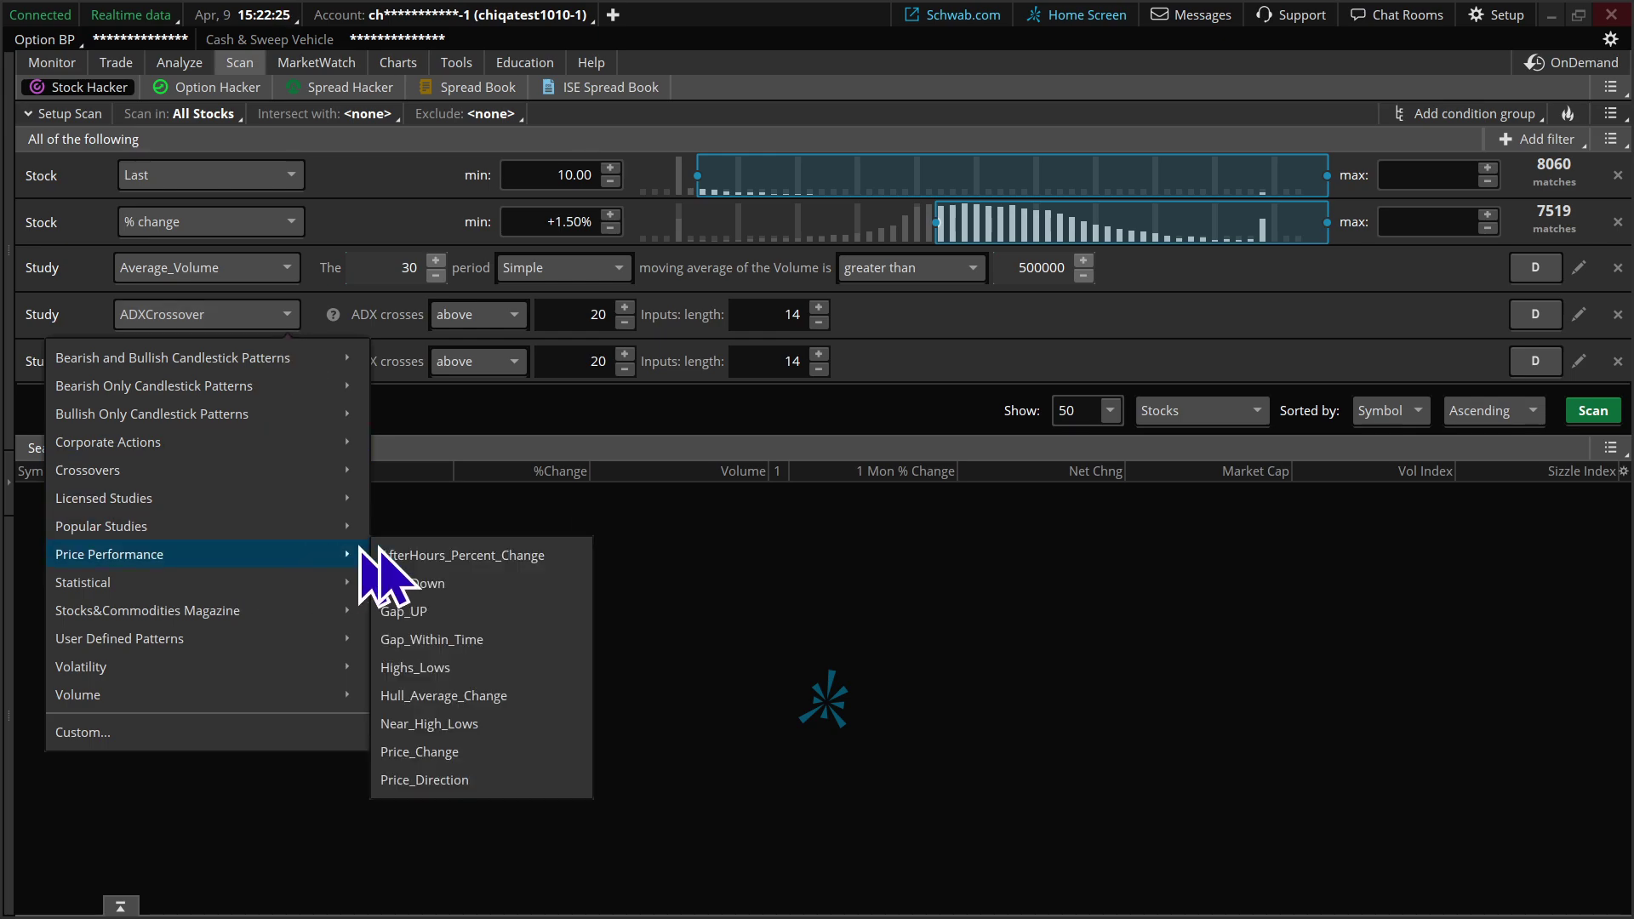
left_click(470, 752)
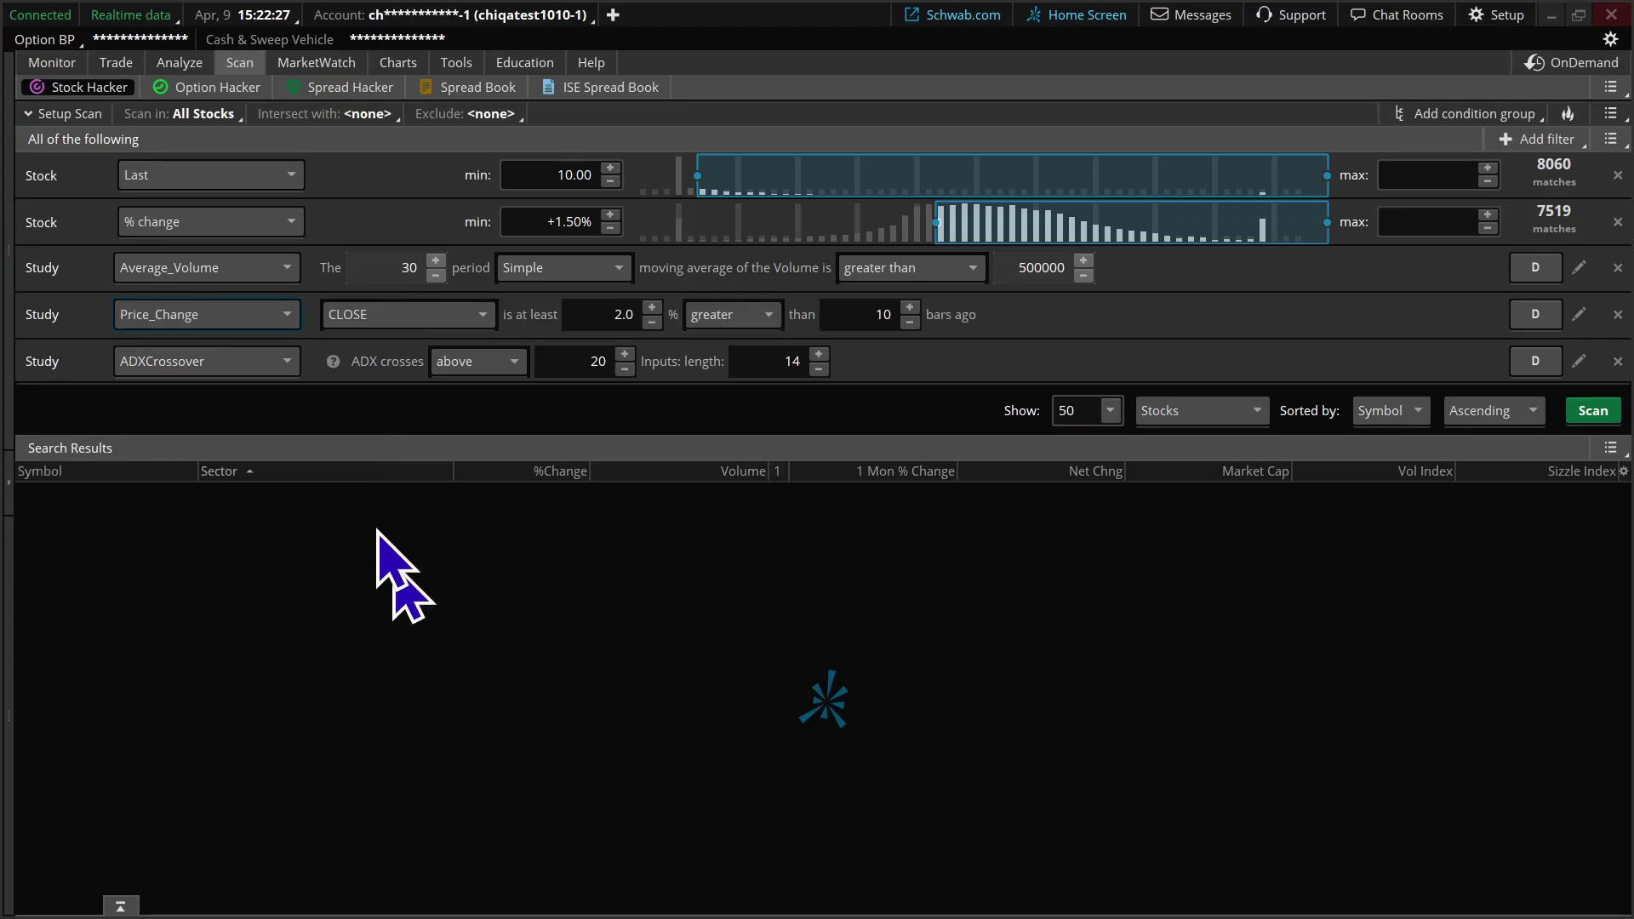
left_click(290, 364)
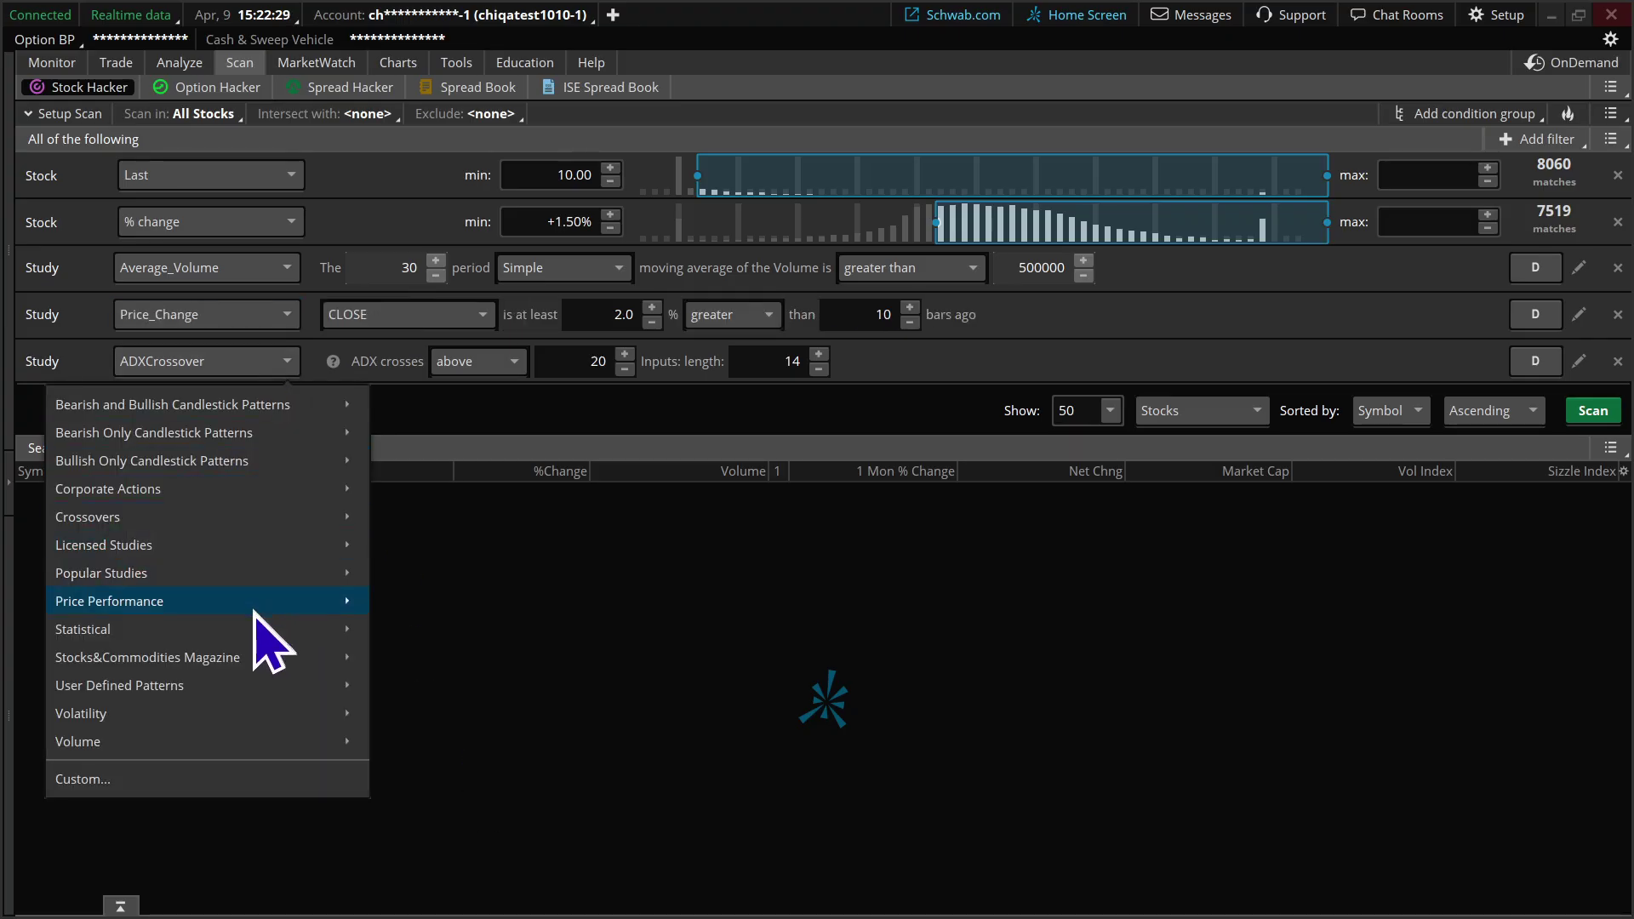
mouse_move(270, 602)
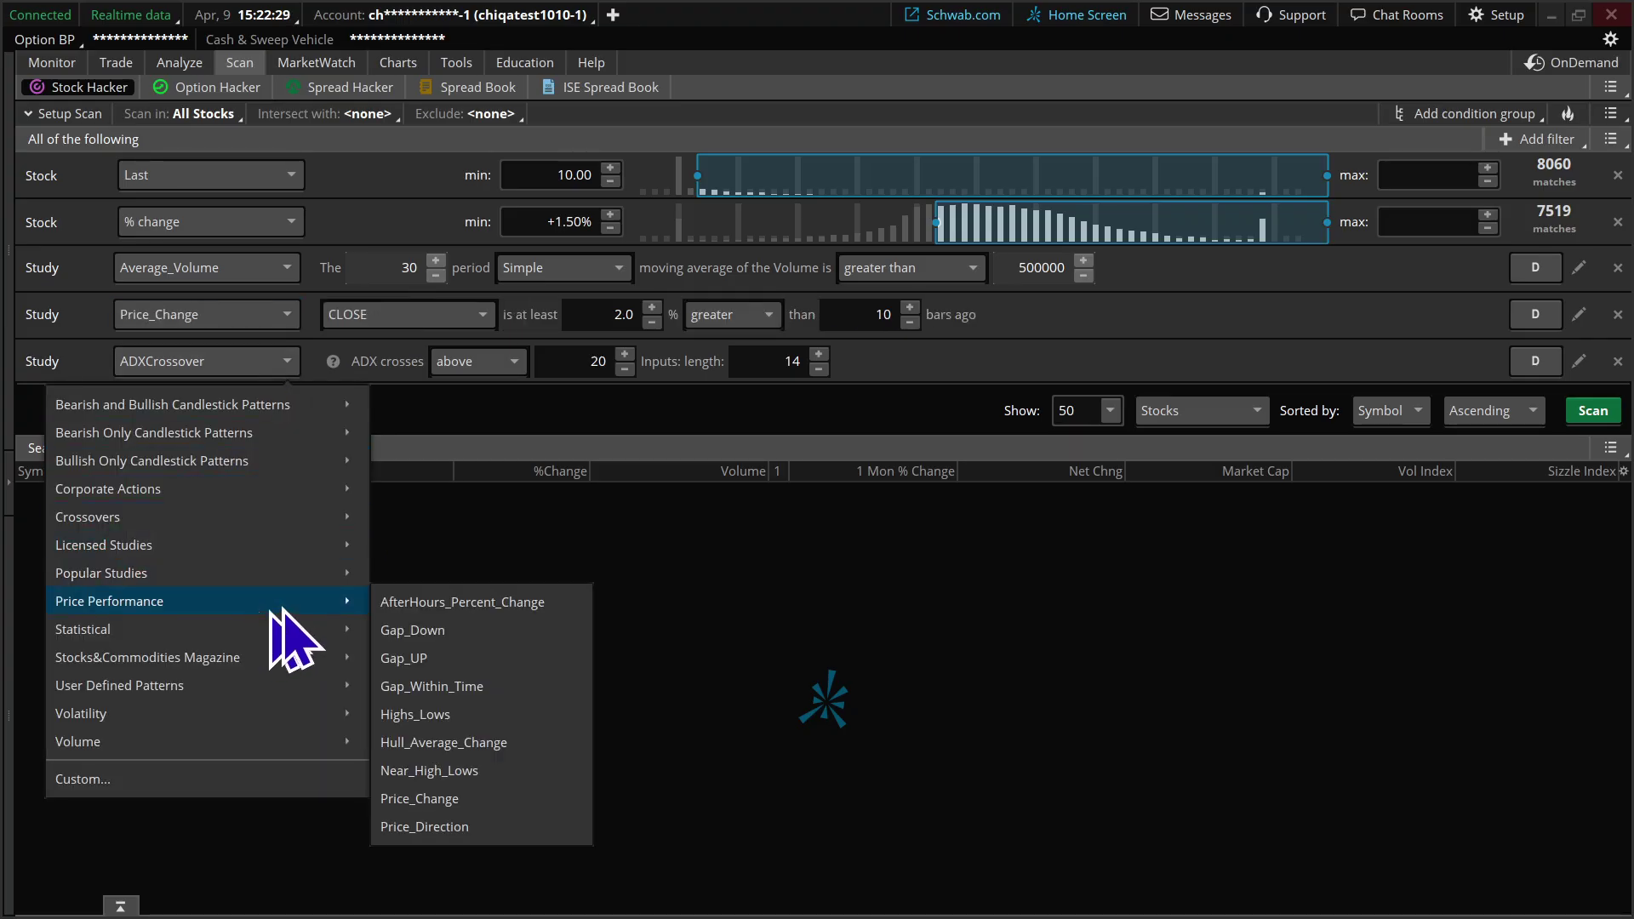
left_click(468, 798)
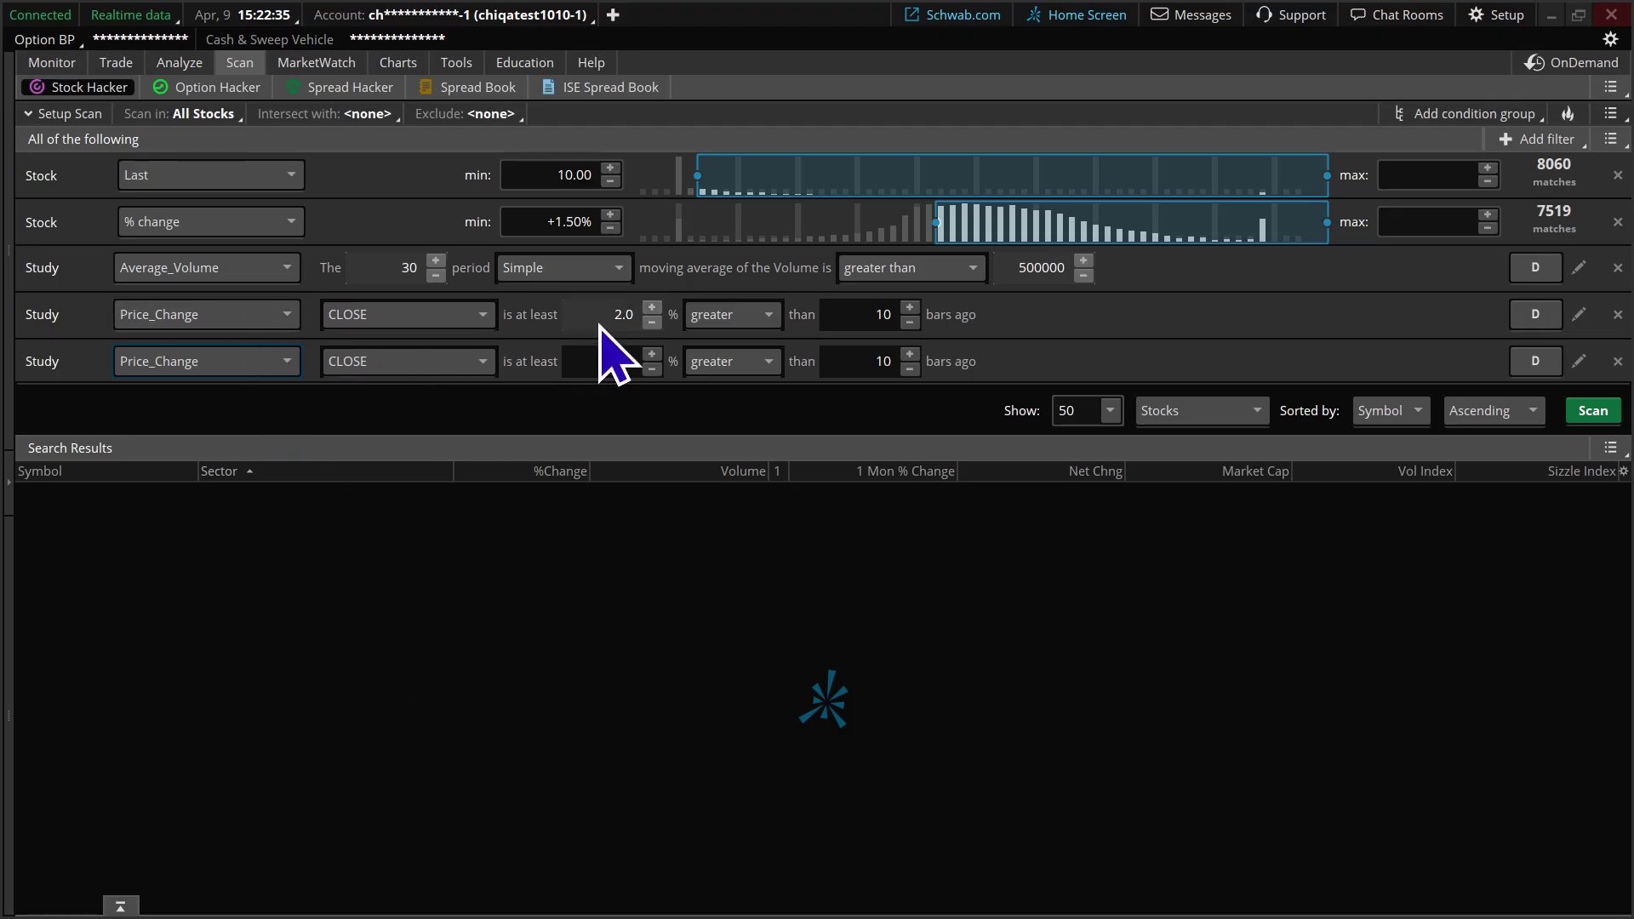
- Set the first Price_Change filter to at least 15.0% over 62 bars
left_click(623, 317)
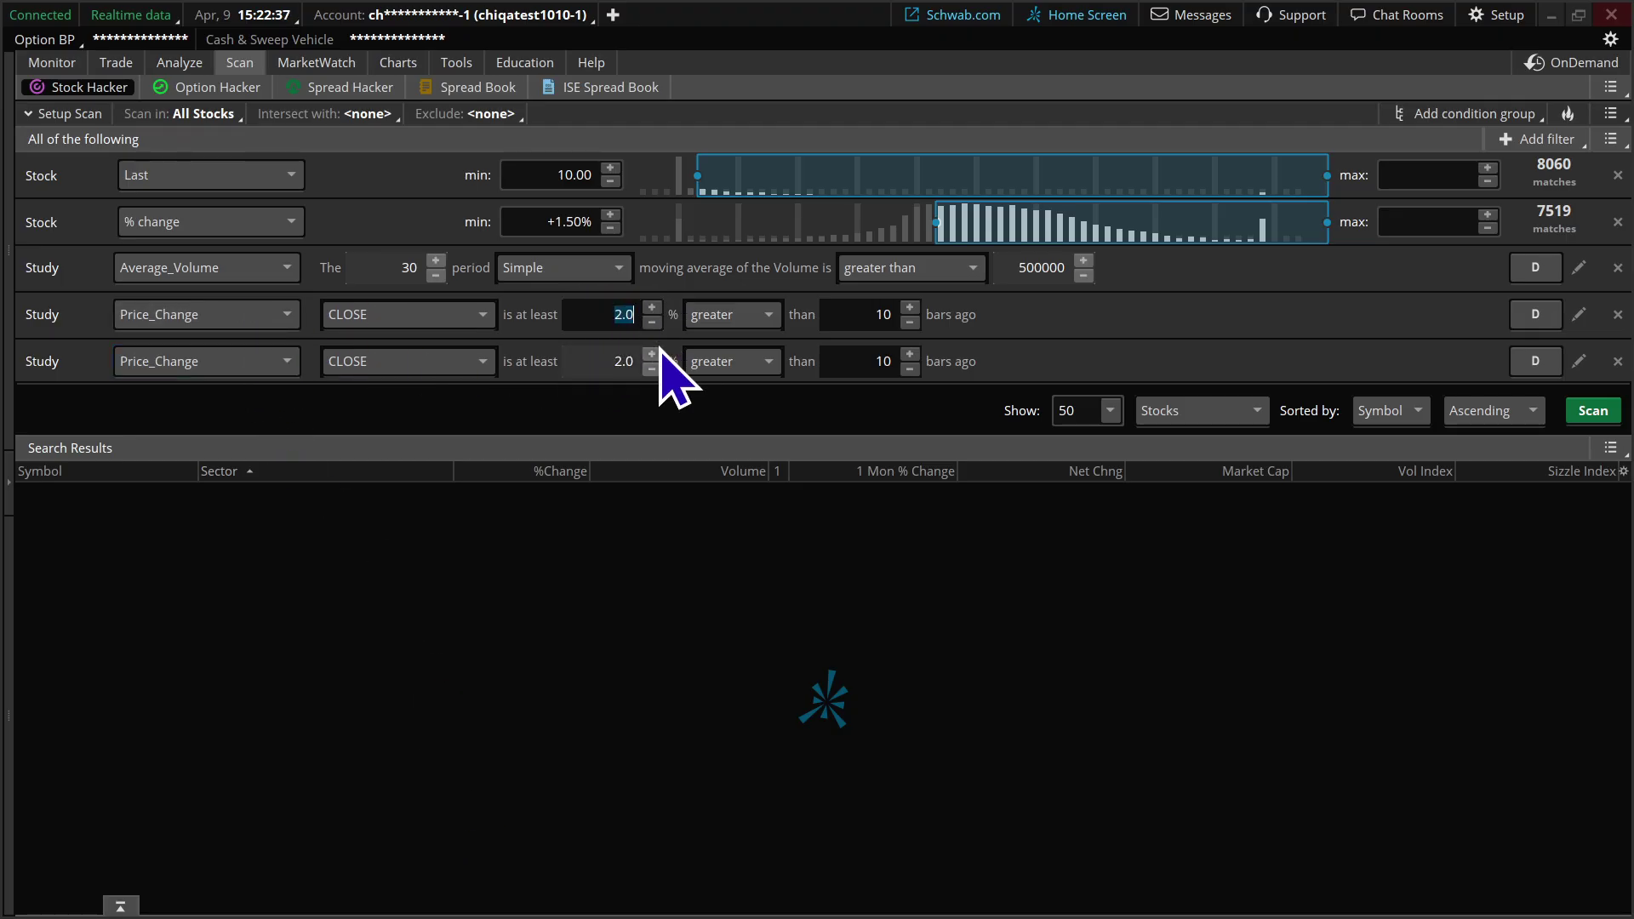
type("15.0")
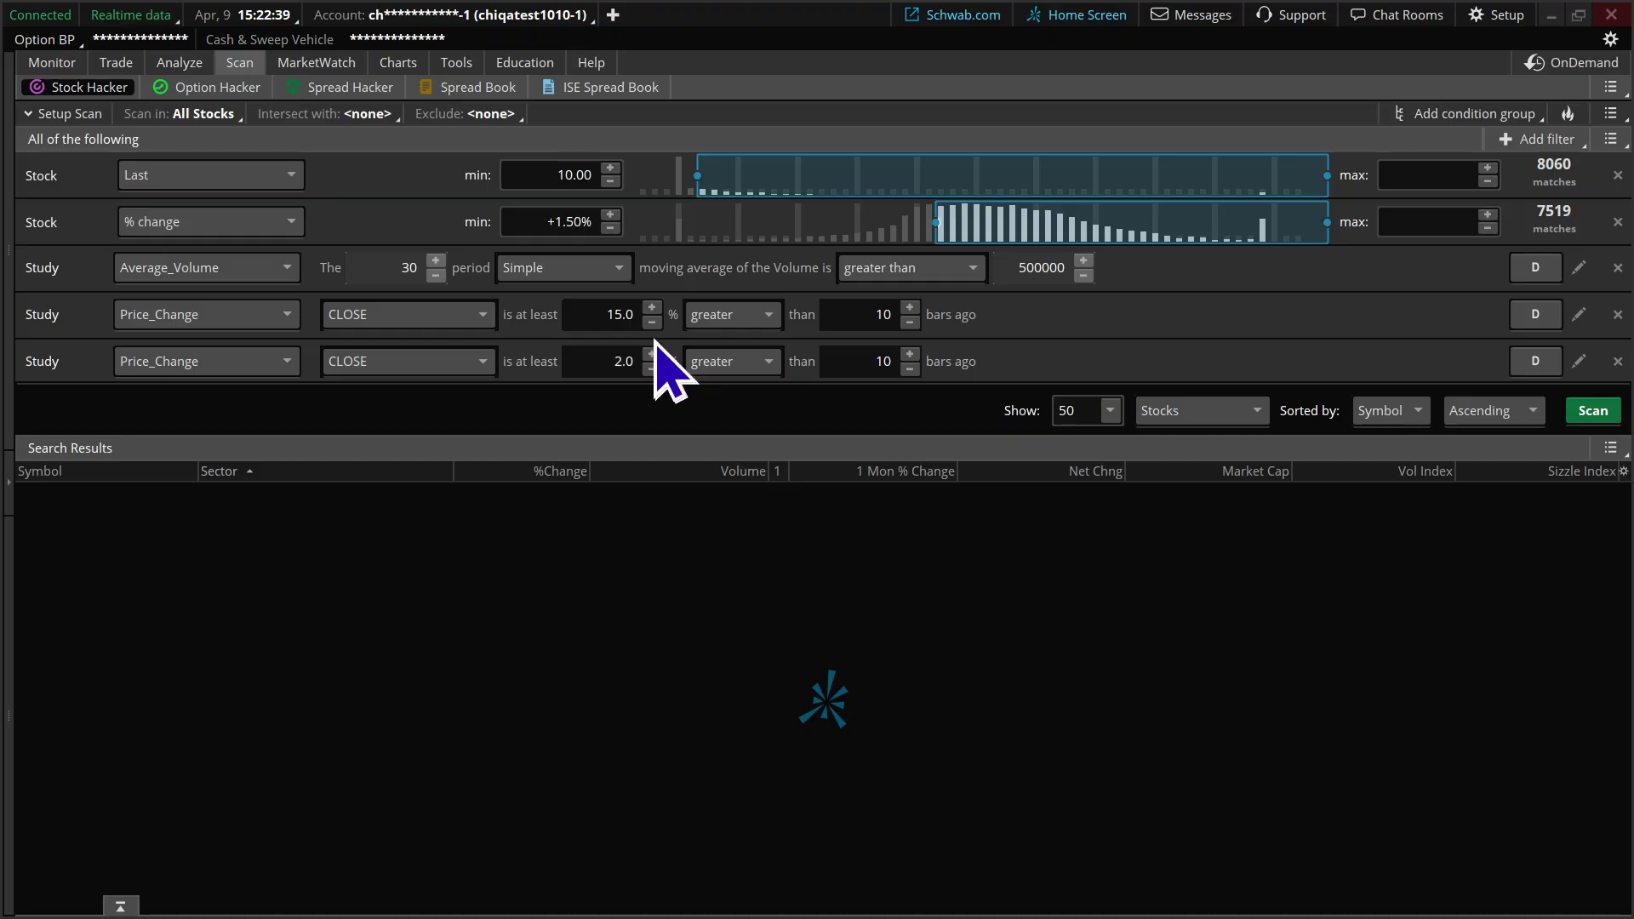
left_click(889, 317)
type("62")
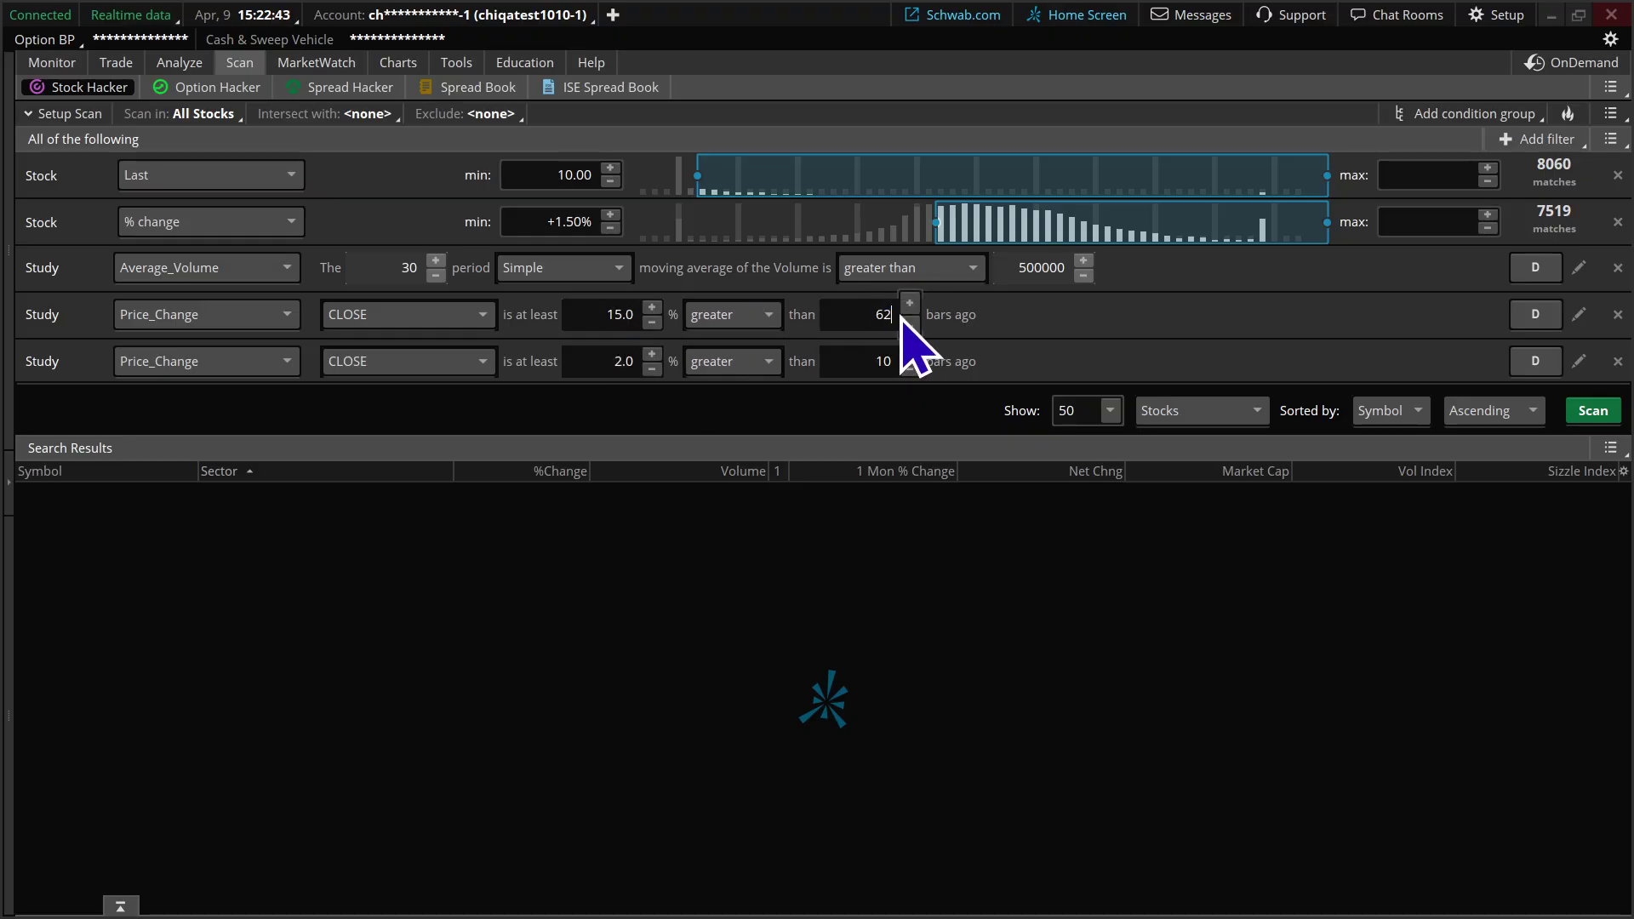
key("Return")
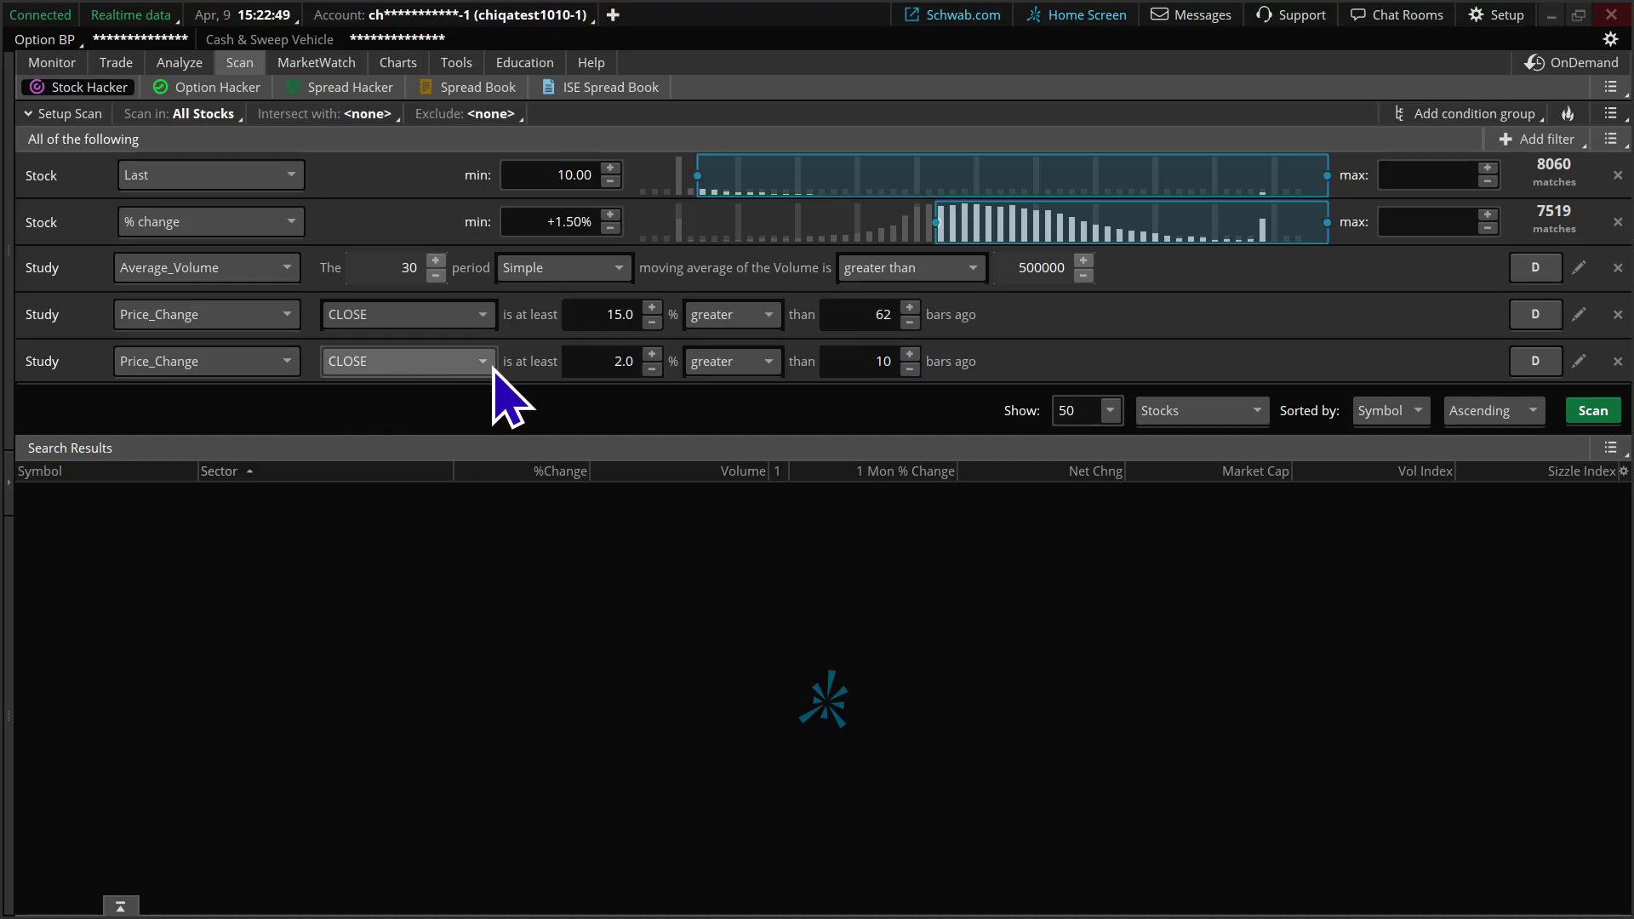
- Set the second Price_Change filter to at least 5.0% over 21 bars
left_click(605, 363)
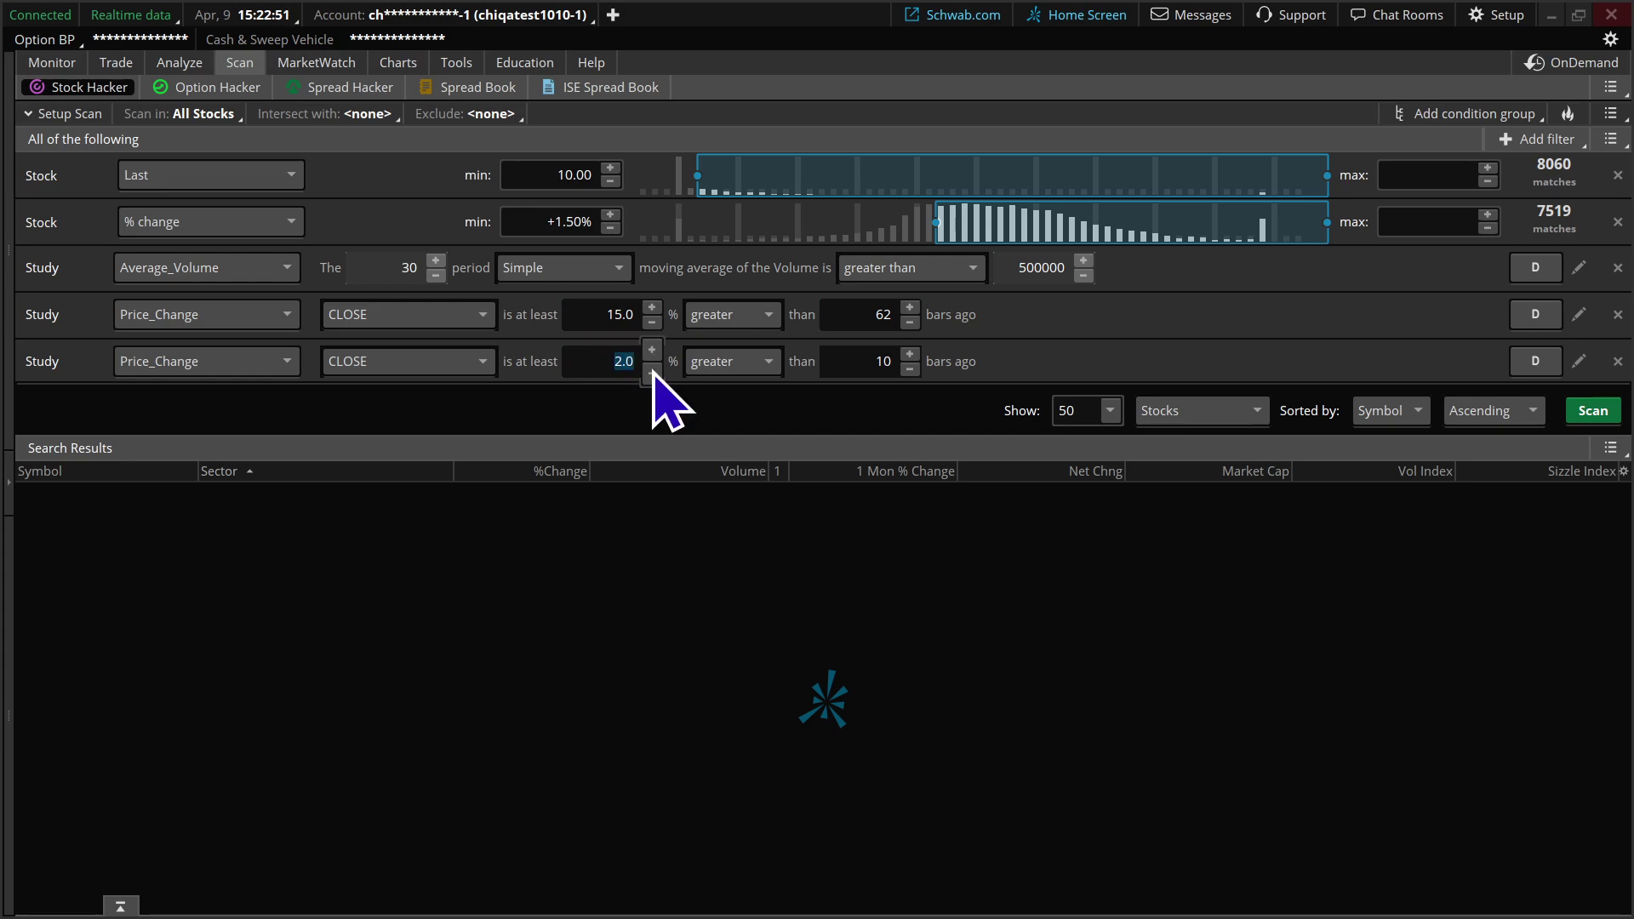
type("5")
key("Return")
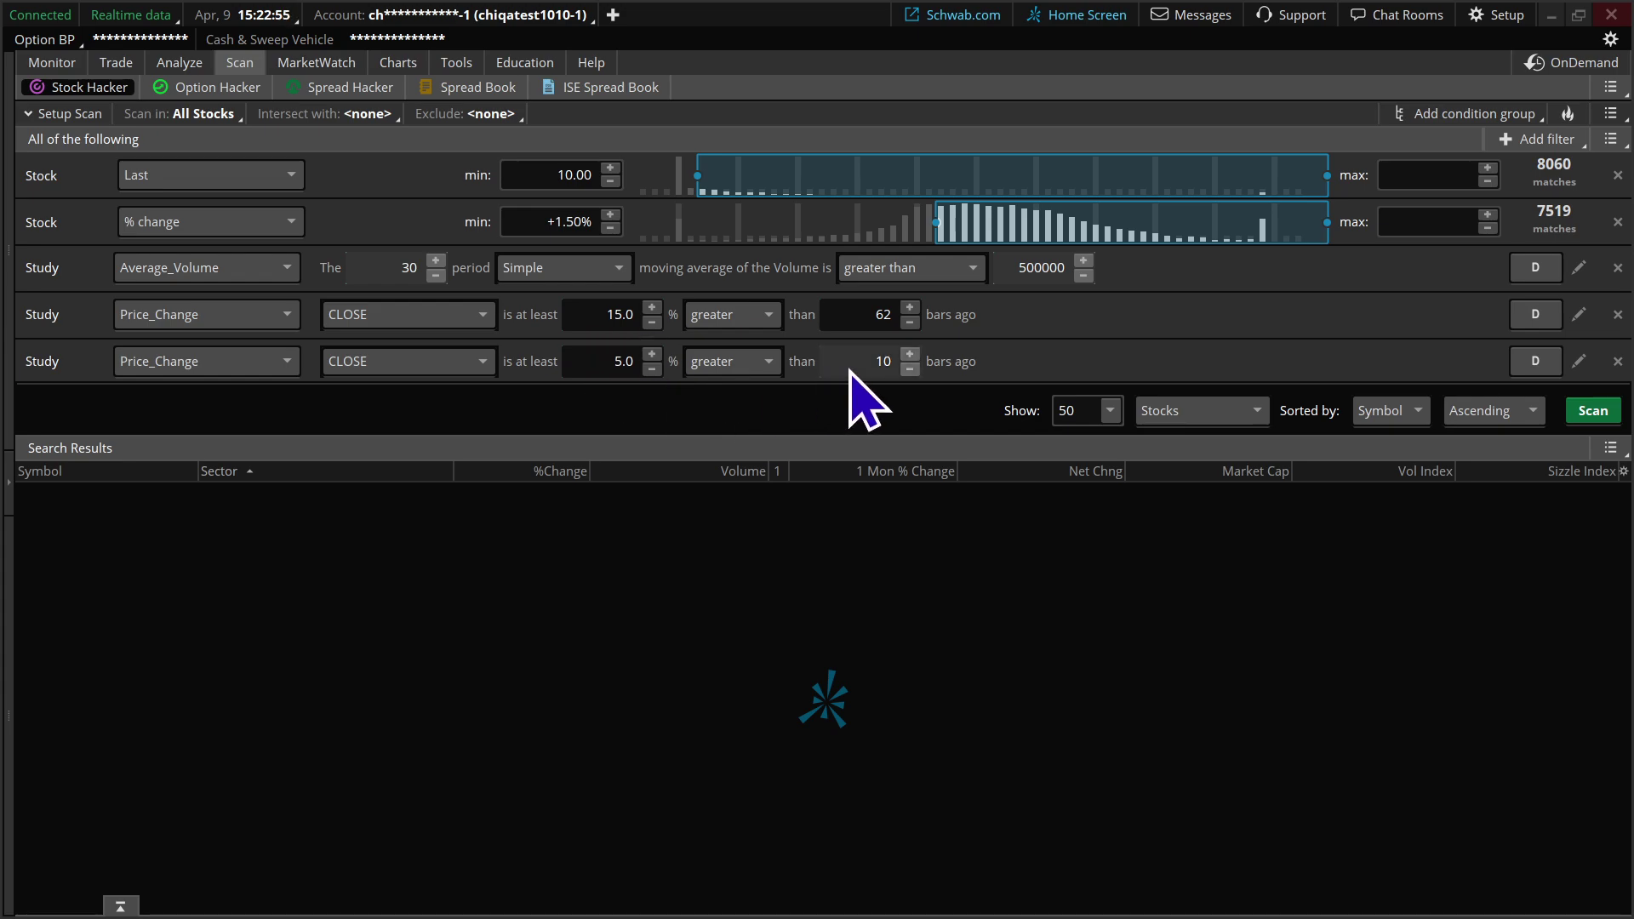
left_click(880, 362)
type("21")
key("Return")
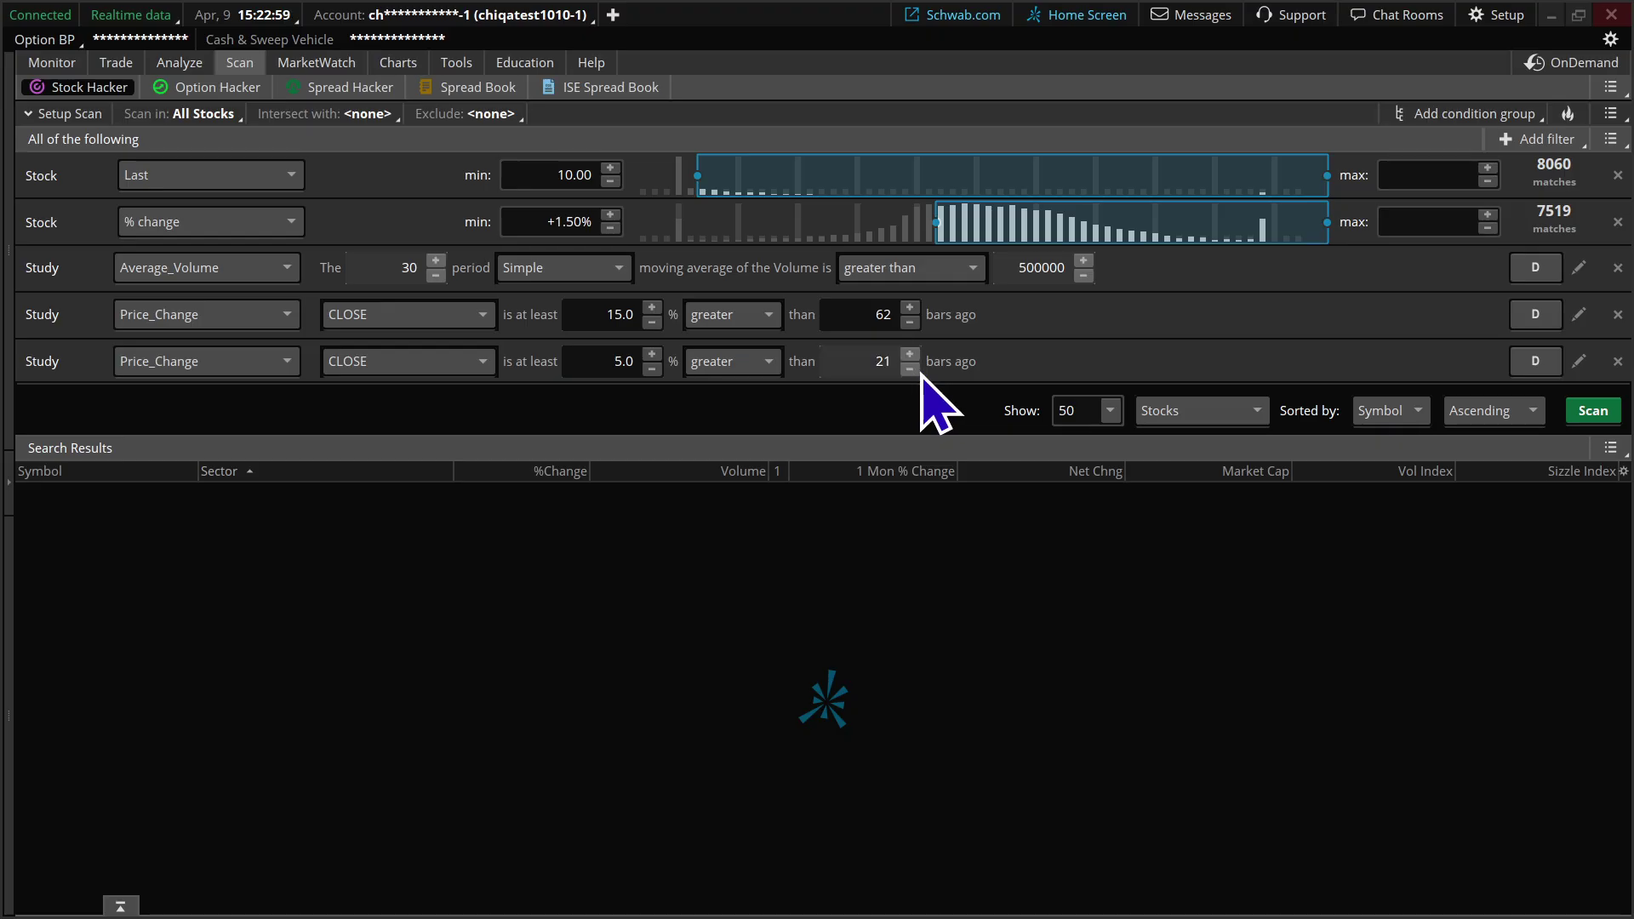
- Set Show to 200 results, then open and dismiss the query menu unchanged
left_click(1109, 412)
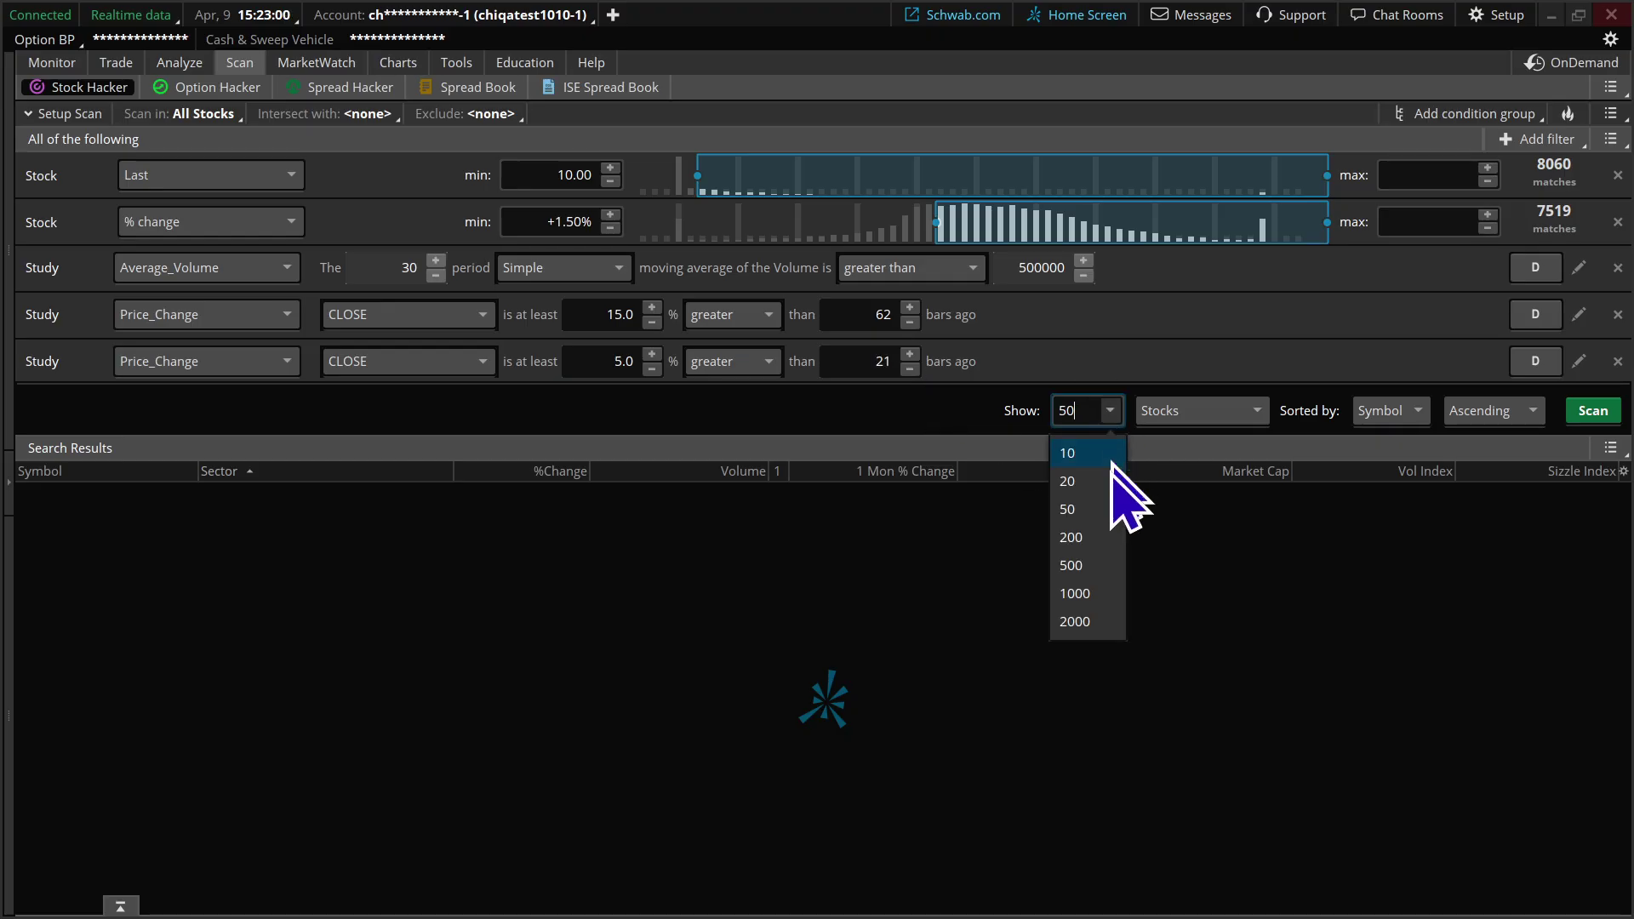
left_click(1087, 538)
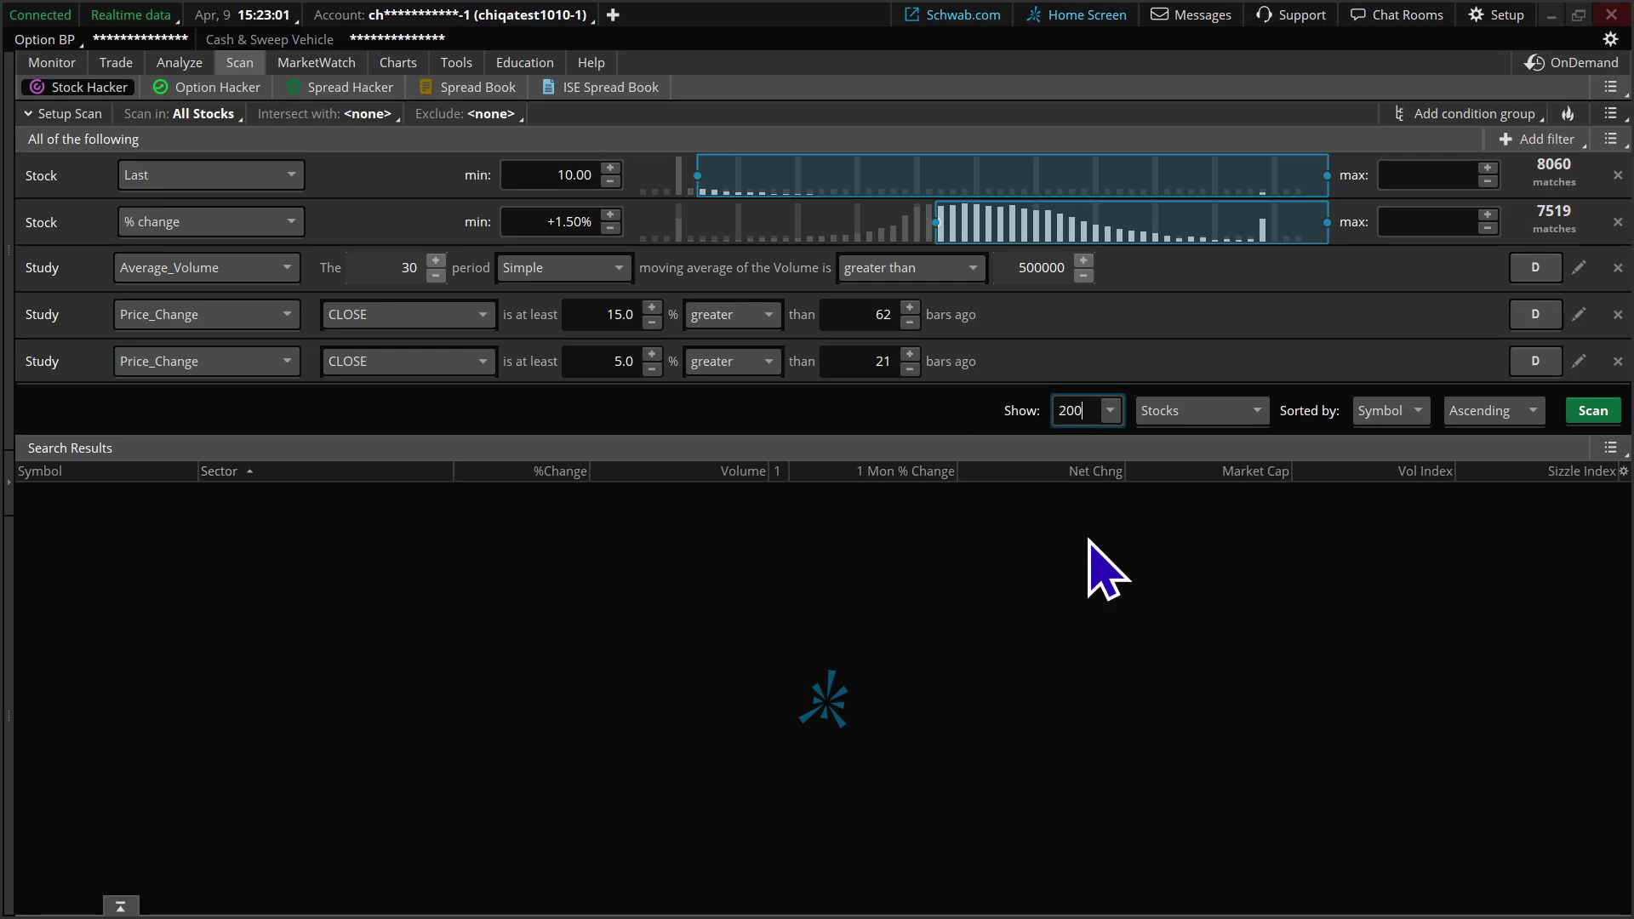
left_click(1610, 114)
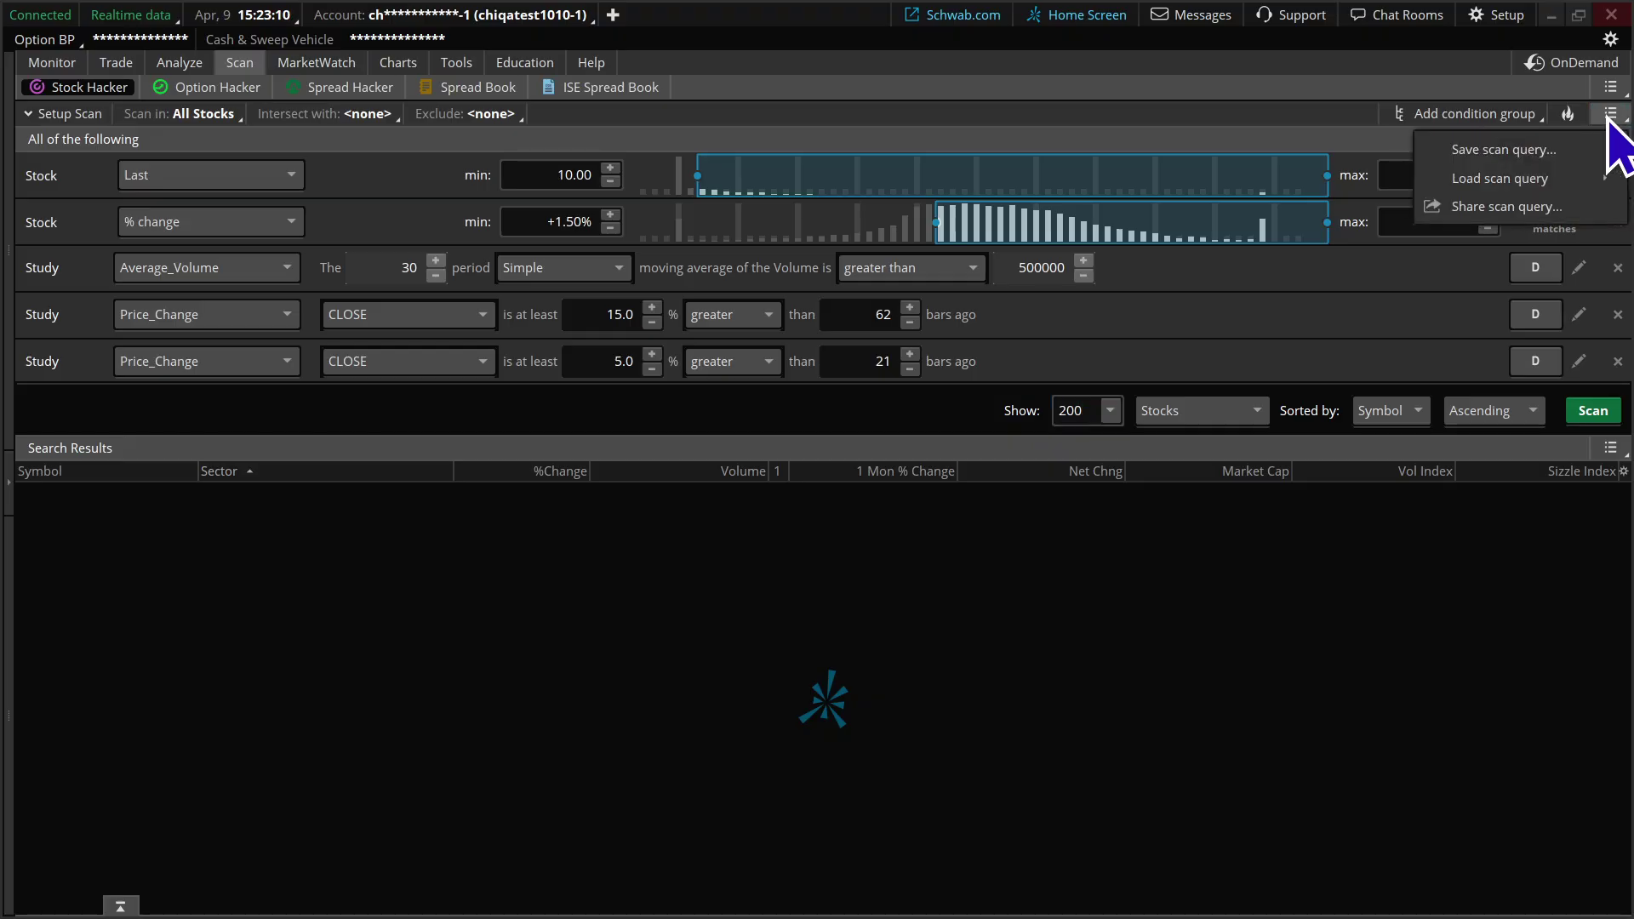
left_click(1610, 114)
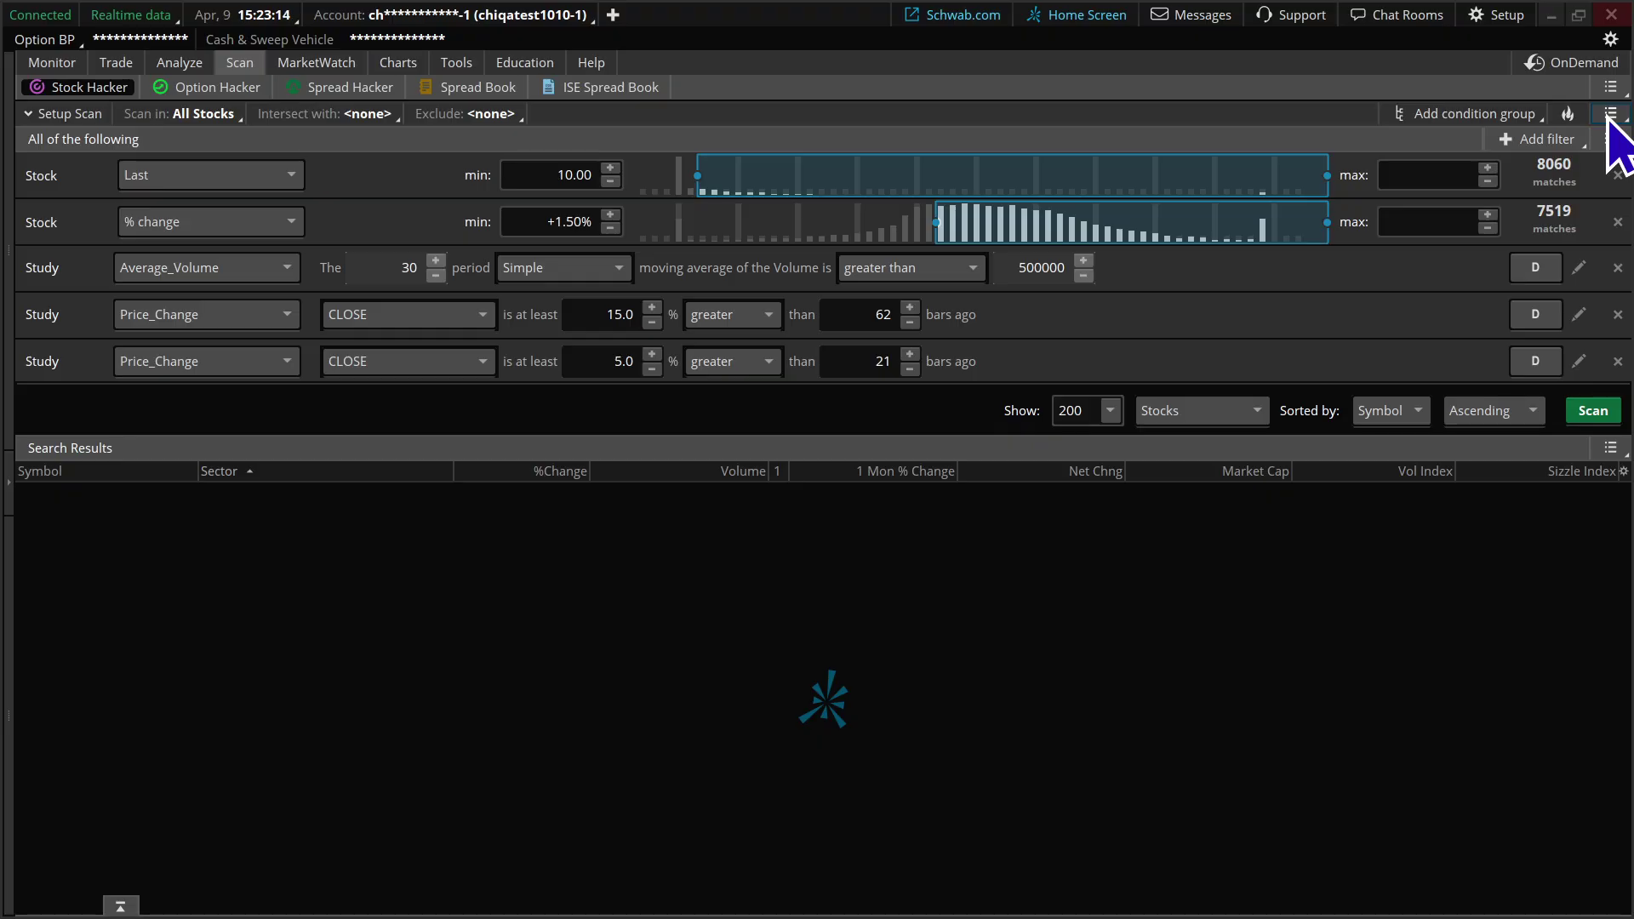
- Run the scan to list the 34 matching stocks, starting with AEM
left_click(1606, 412)
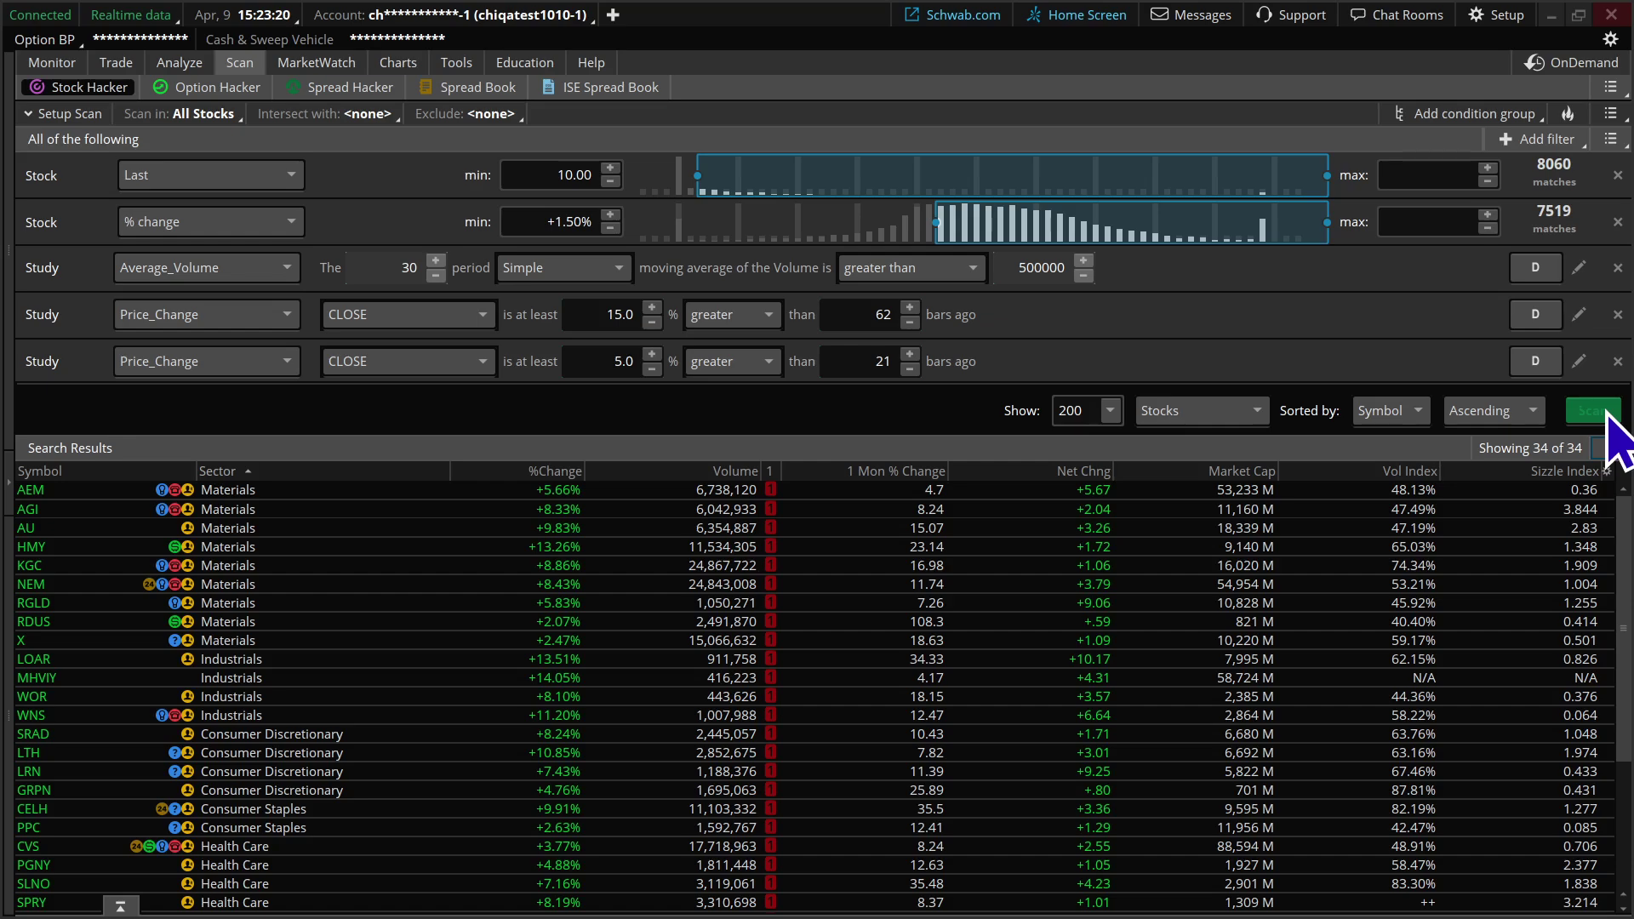